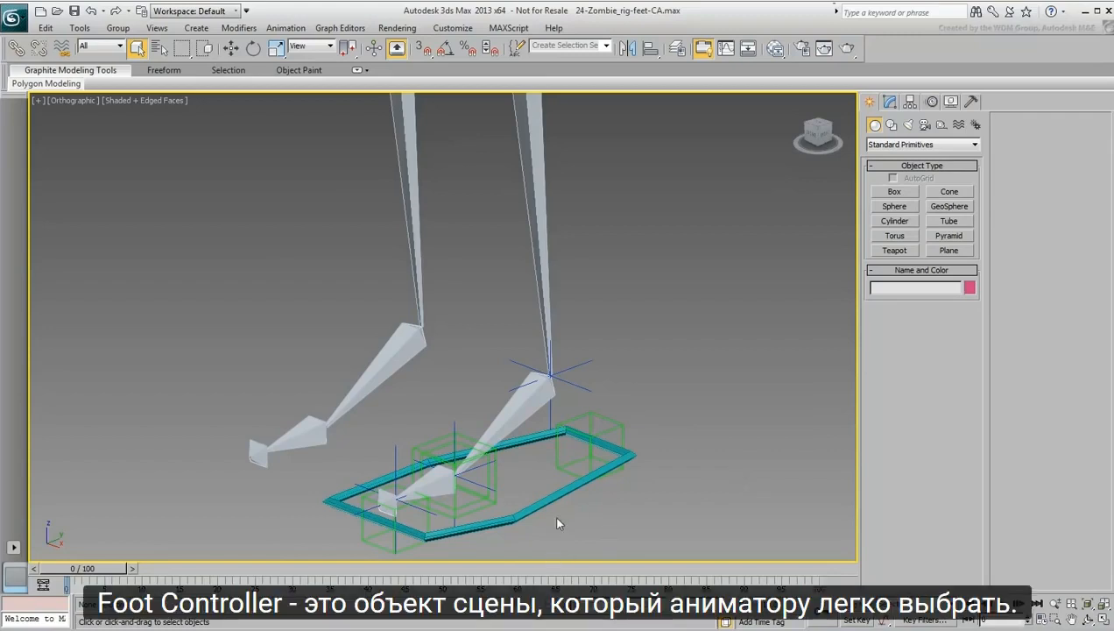
Step: Select the left foot controller outline around the foot bones
left_click(531, 503)
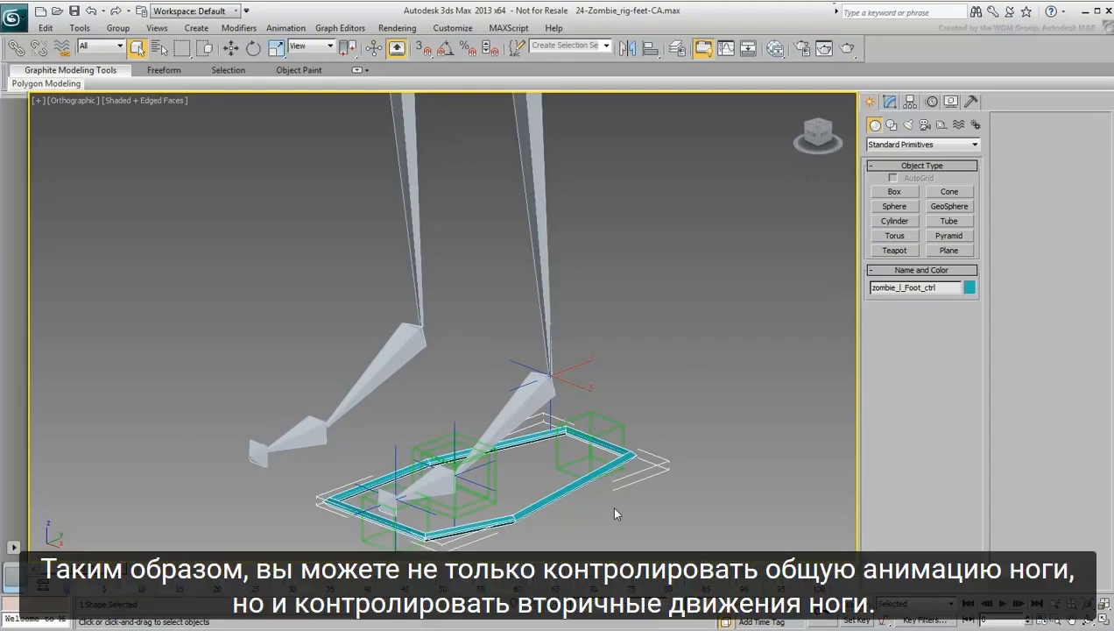
Step: Try moving and rotating the left foot controller to test the leg's response, cancelling each transform
middle_click_drag(615, 509, 594, 474)
right_click(615, 460)
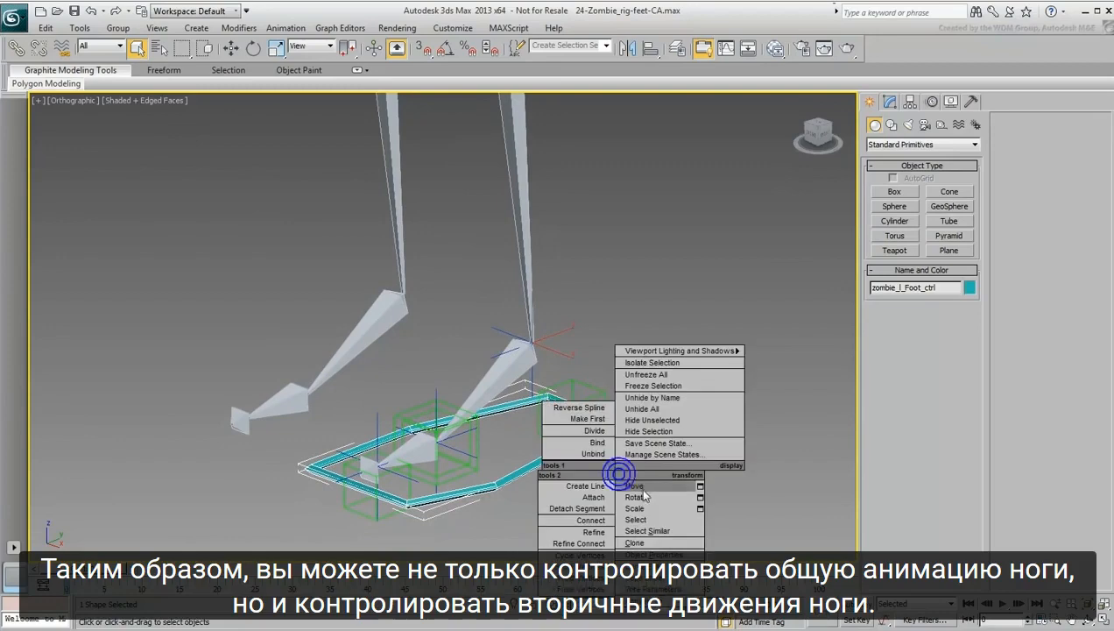
left_click(666, 479)
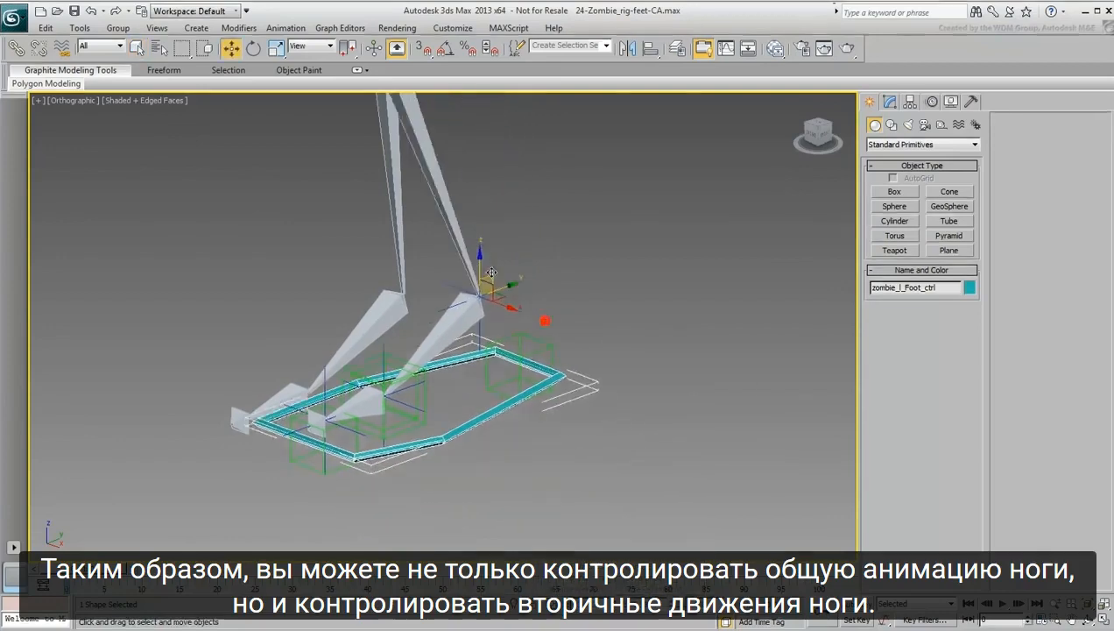
left_click_drag(549, 328, 480, 296)
right_click(515, 265)
right_click(515, 325)
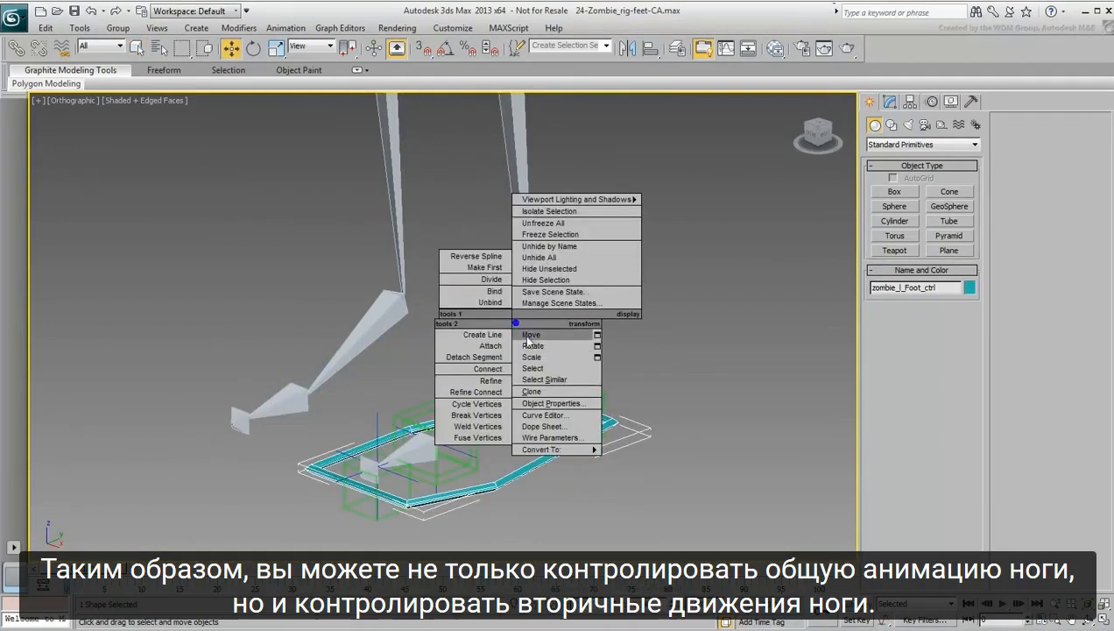
left_click(531, 347)
mouse_move(533, 340)
left_mouse_down()
mouse_move(533, 352)
mouse_move(529, 337)
left_mouse_up()
right_click(529, 337)
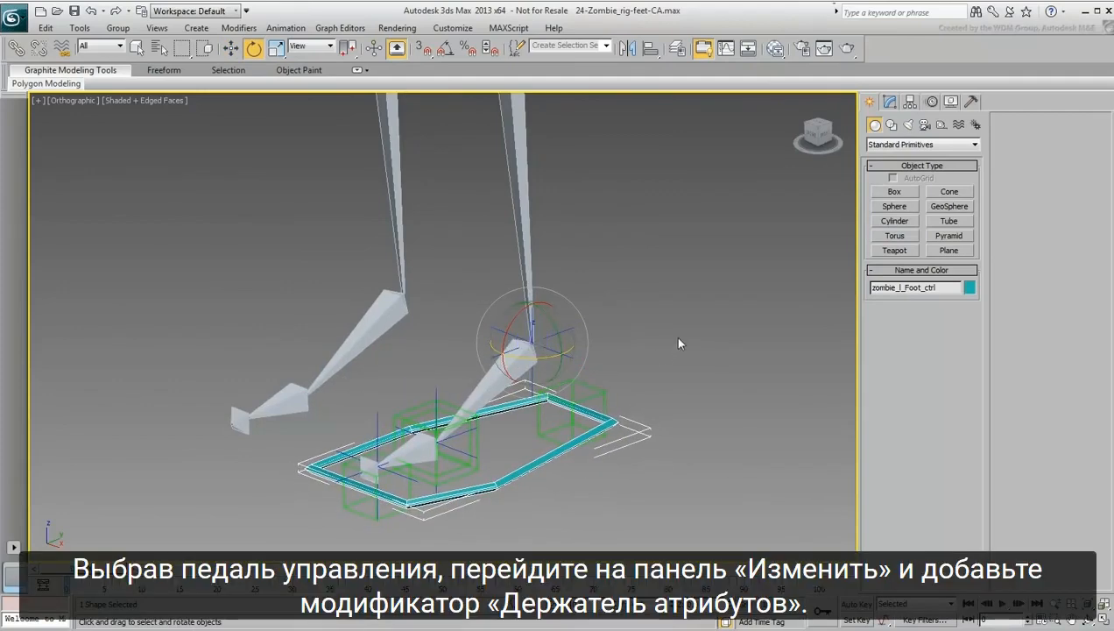
Step: Add an Attribute Holder modifier to the left foot controller
left_click(890, 103)
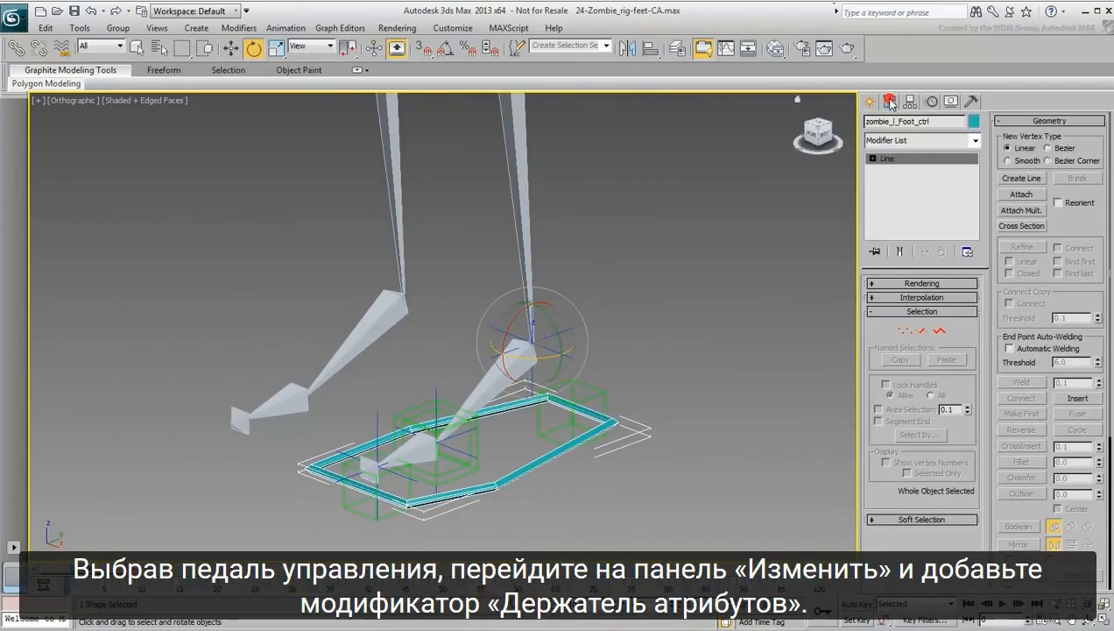
left_click(958, 146)
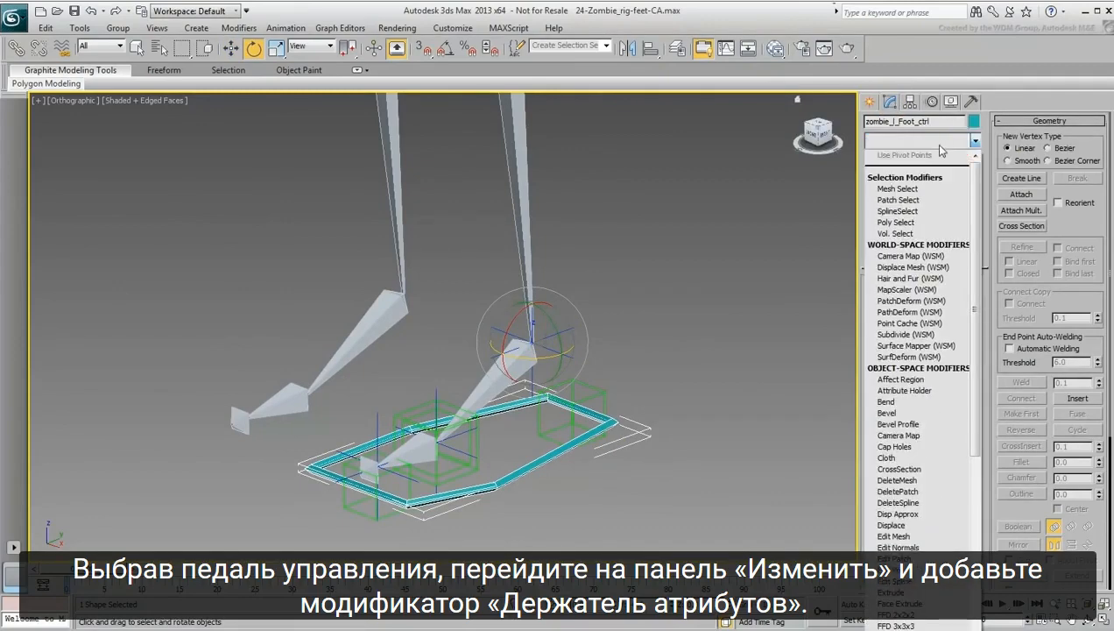
left_click(905, 390)
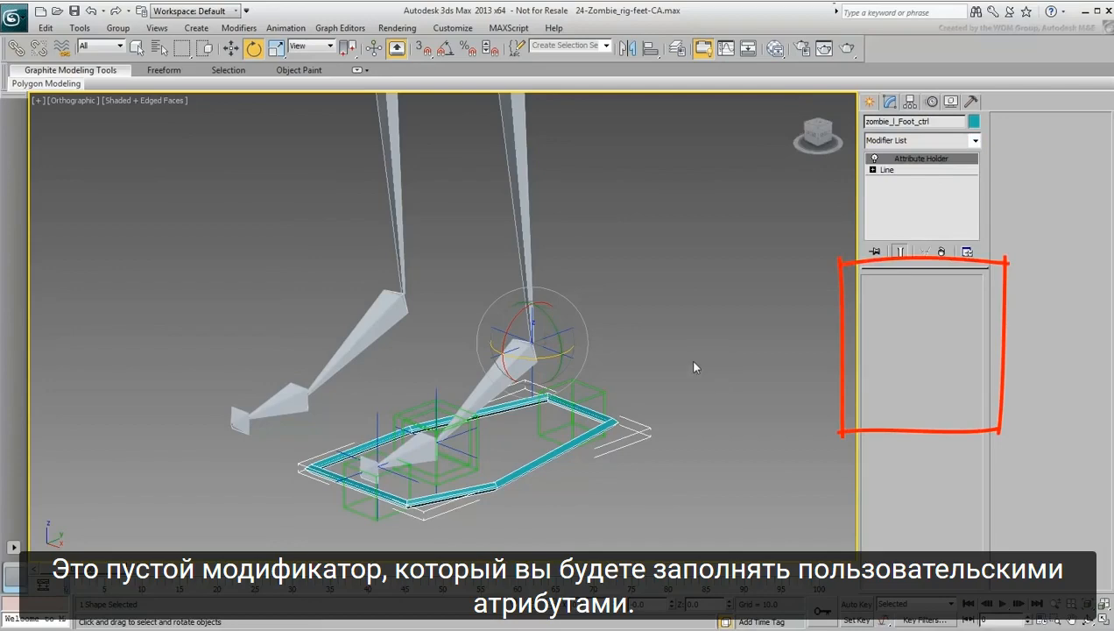
Step: Switch from rotating to plain object selection, and open the Parameter Editor, placing it clear of the leg rig
middle_click_drag(694, 366, 761, 312)
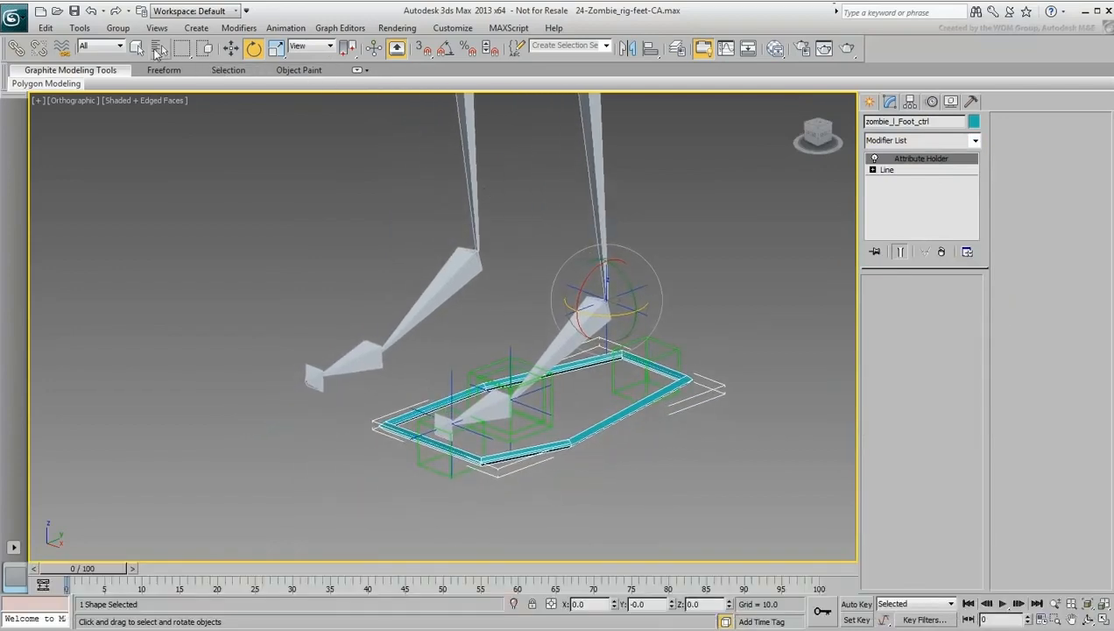
left_click(136, 48)
middle_click_drag(609, 421, 612, 425, "alt")
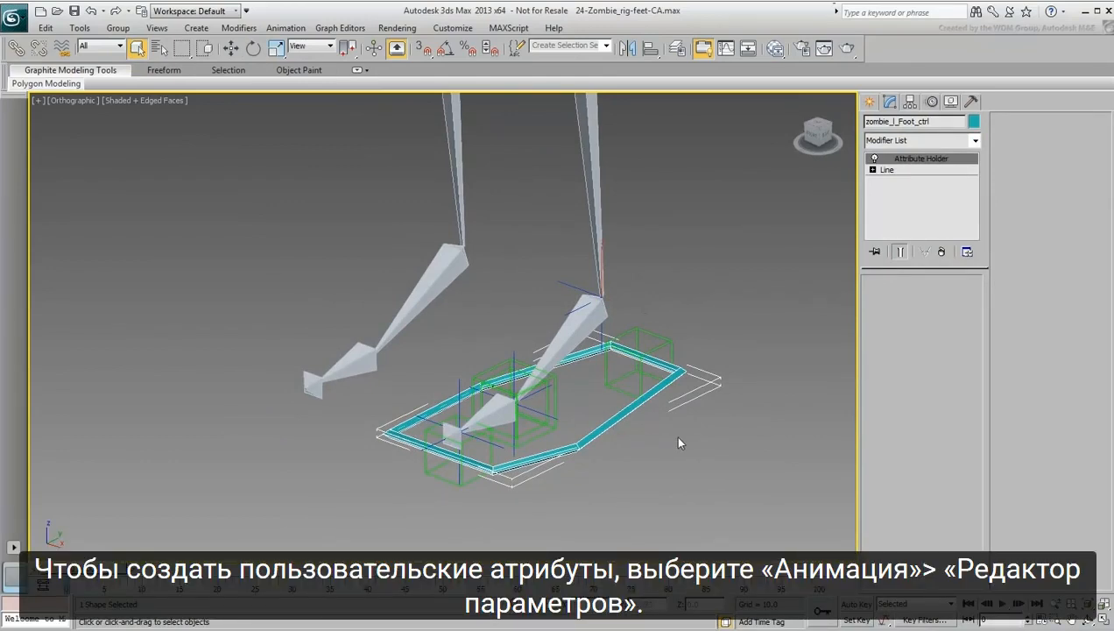
left_click(287, 29)
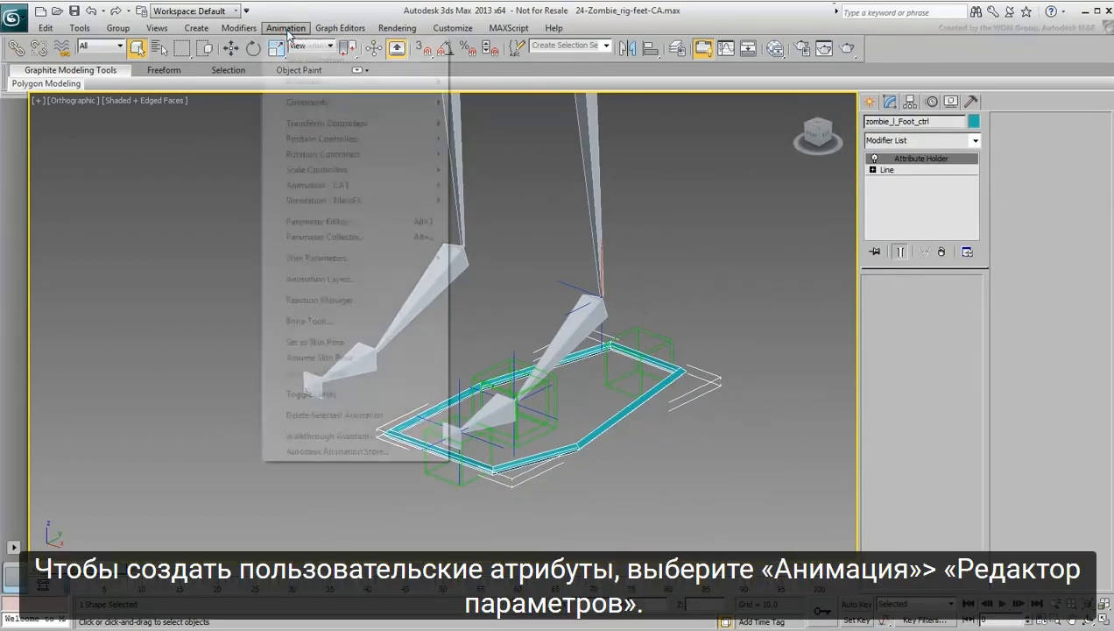
left_click(326, 221)
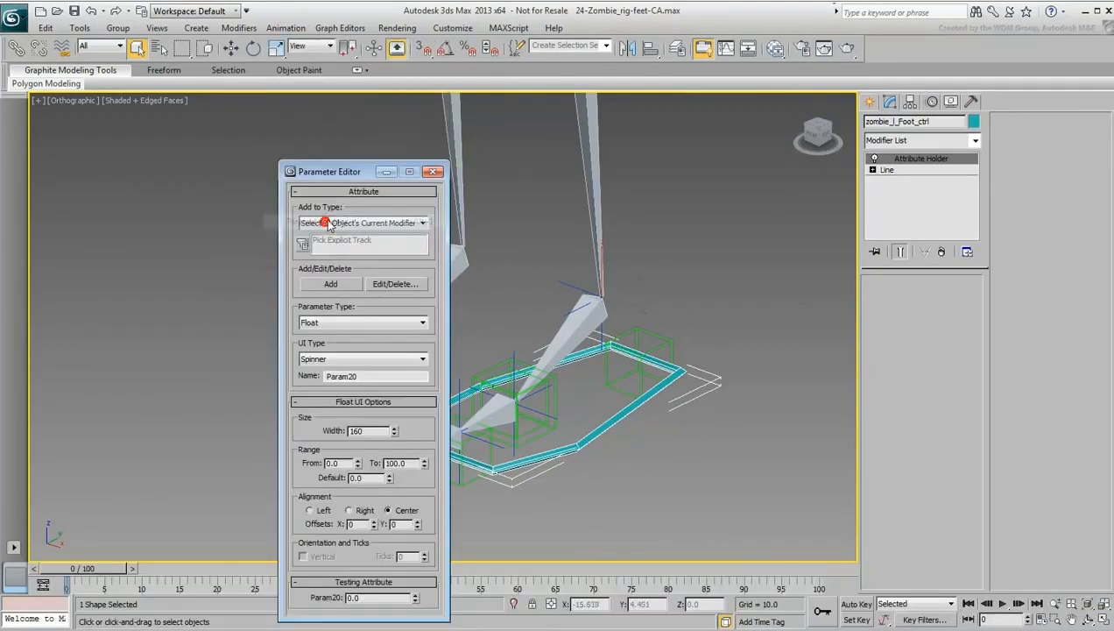
left_click_drag(344, 174, 167, 118)
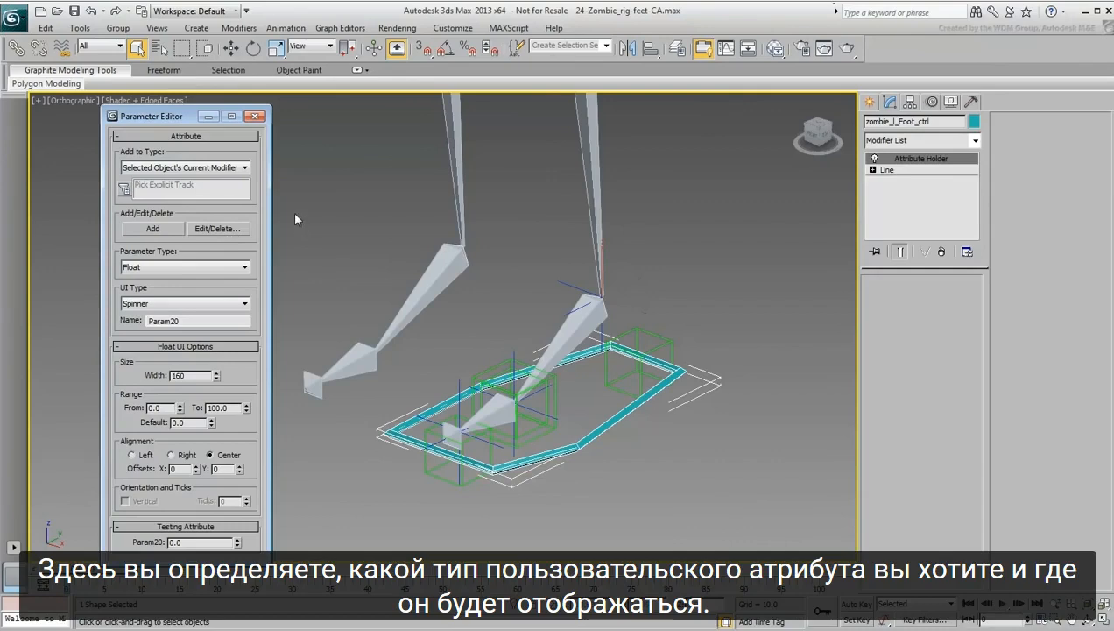
Step: Review the Add to Type choices in the Parameter Editor, keeping Selected Object's Current Modifier
left_click(246, 168)
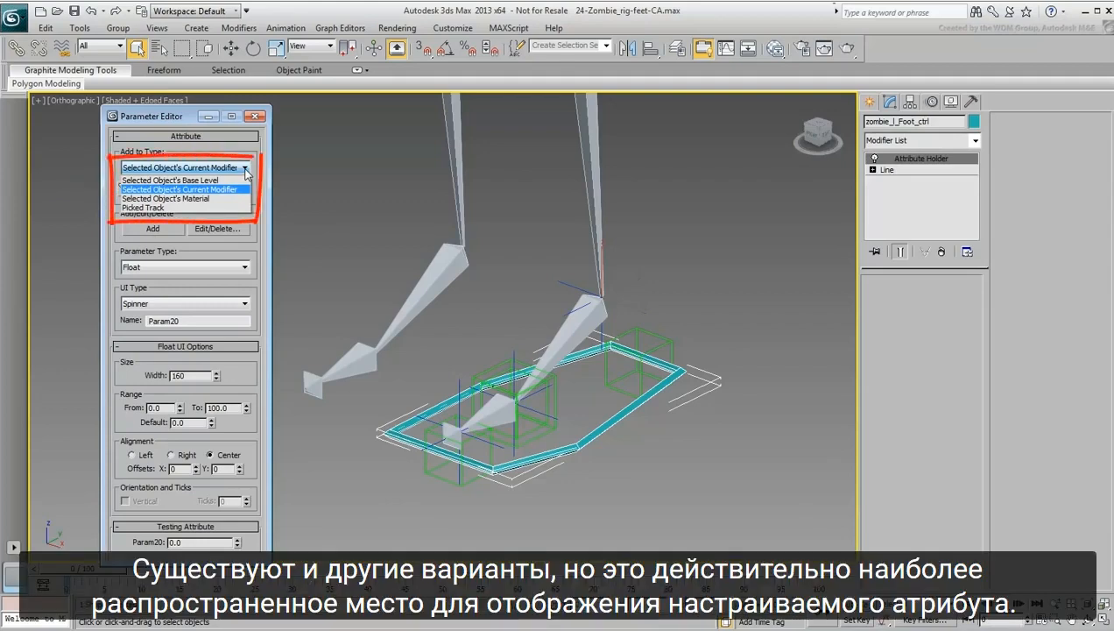
left_click(246, 172)
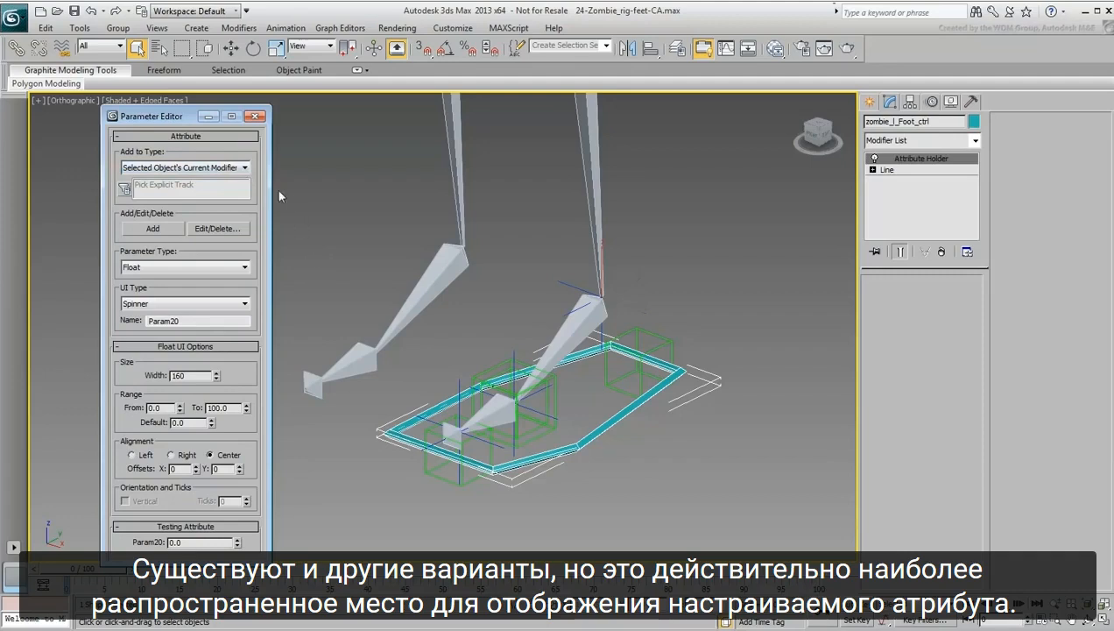
left_click_drag(180, 114, 180, 96)
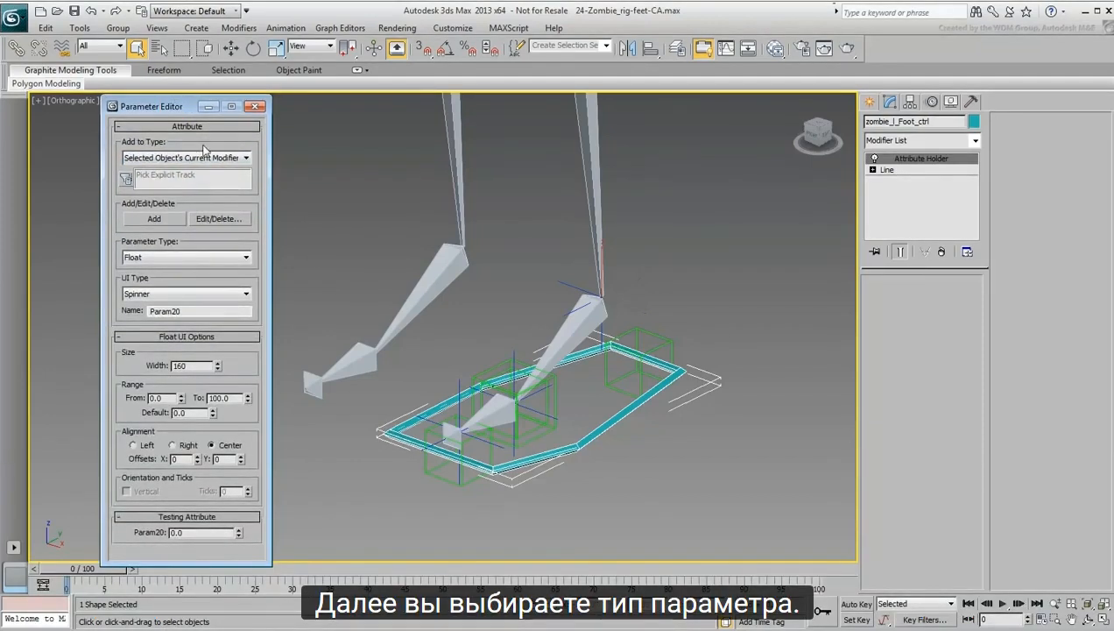
Step: Preview the Boolean and Color parameter types for the new attribute, and return the type to Float
left_click(246, 258)
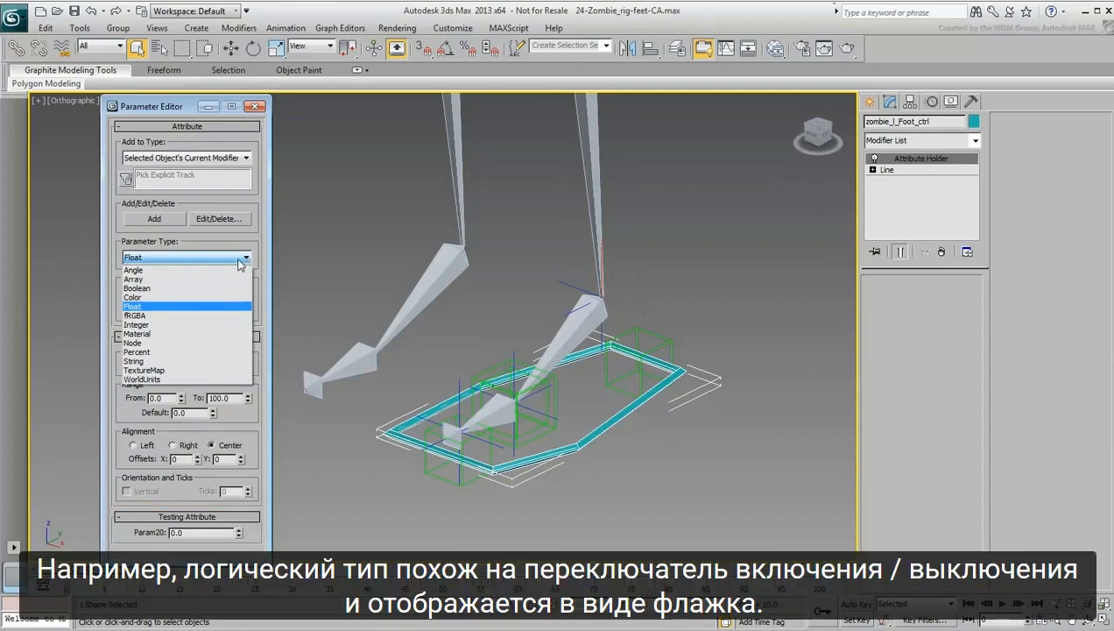
left_click(195, 288)
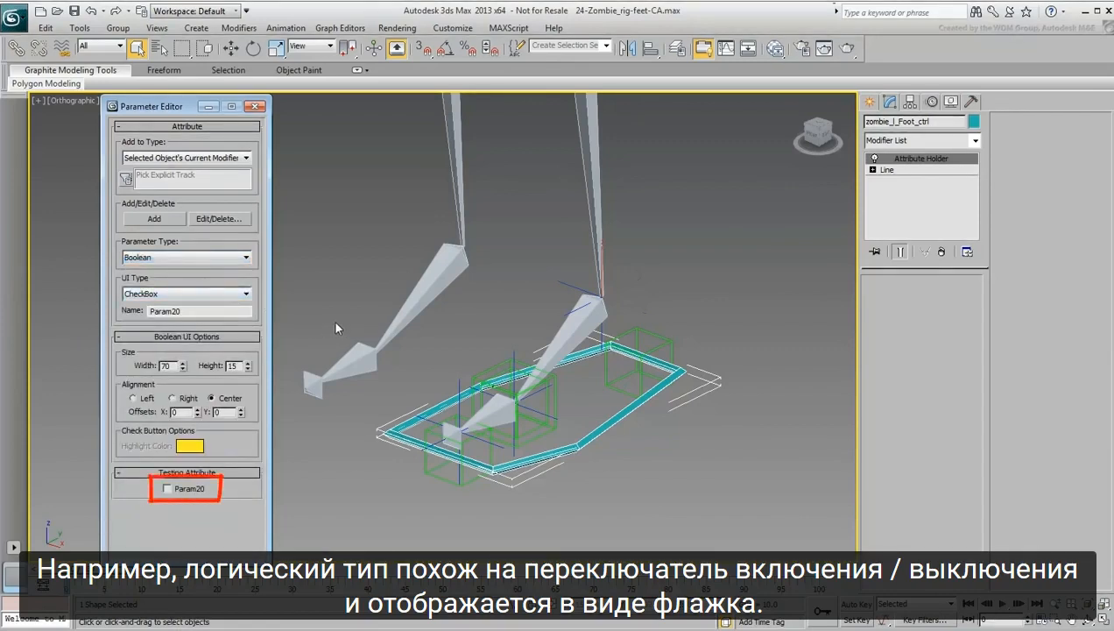
left_click(246, 257)
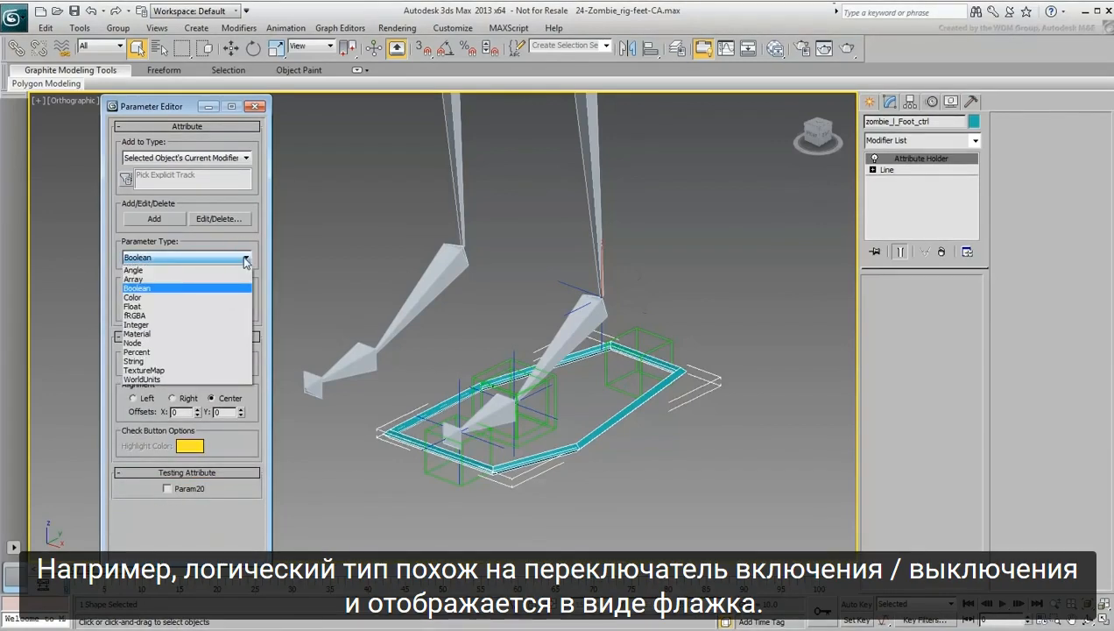
left_click(221, 297)
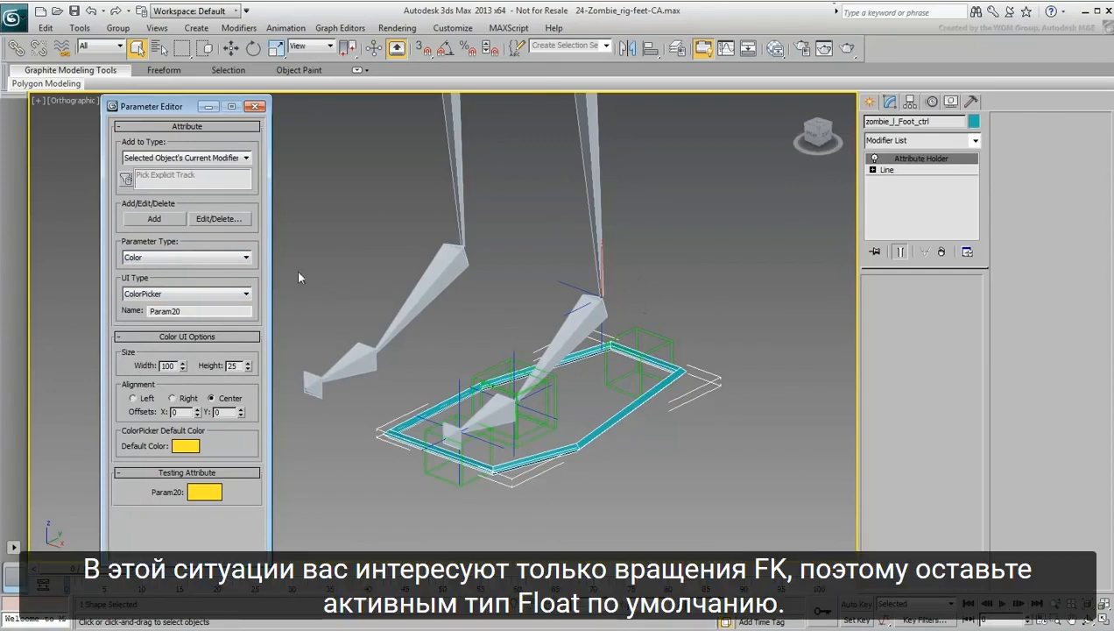
left_click(246, 260)
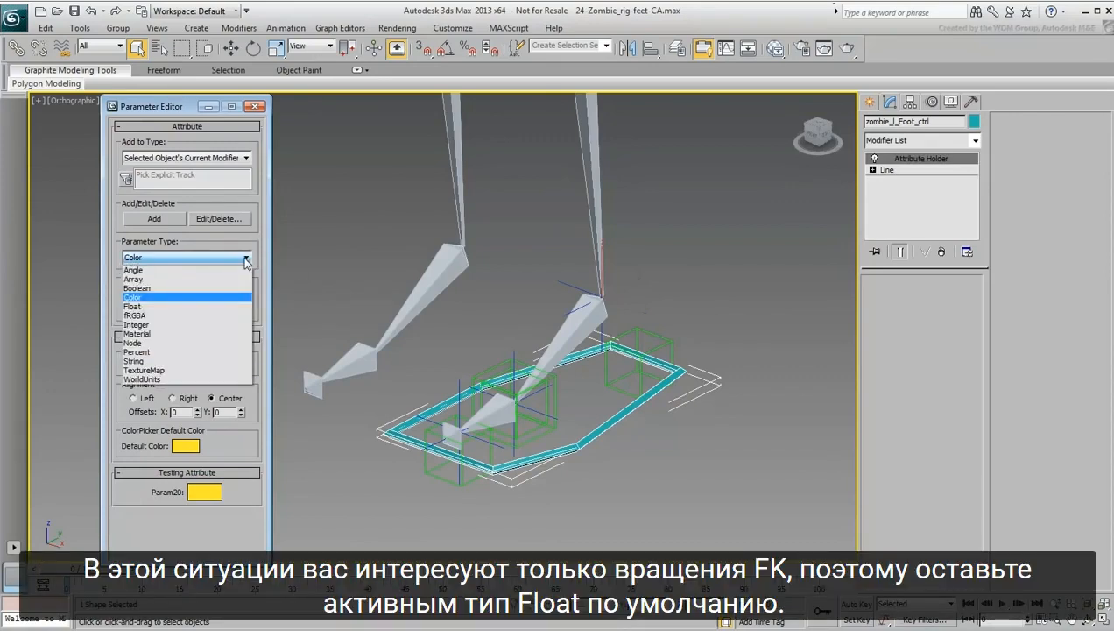
left_click(224, 305)
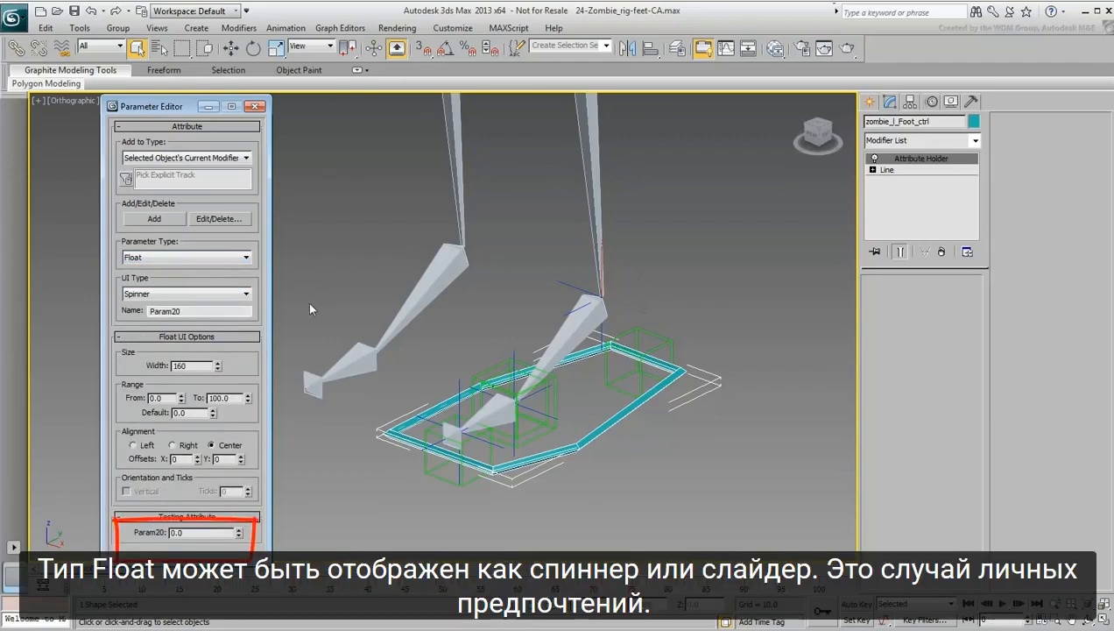
Step: Try the Slider UI type for the Float attribute, and switch it back to Spinner
left_click(247, 295)
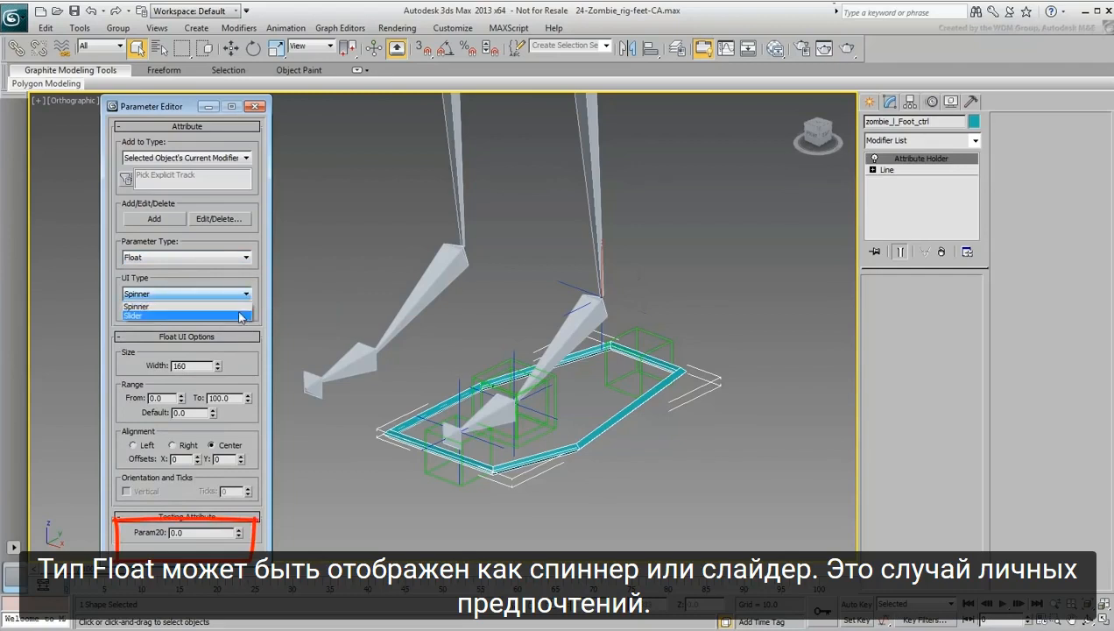
left_click(240, 315)
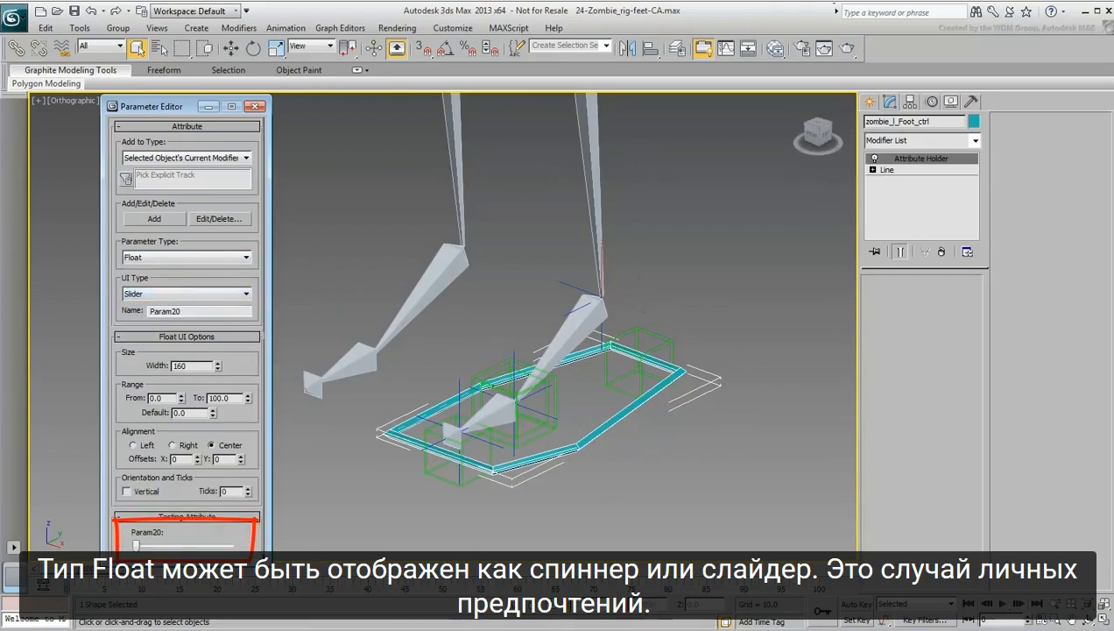
mouse_move(136, 545)
left_mouse_down()
mouse_move(252, 550)
mouse_move(136, 544)
left_mouse_up()
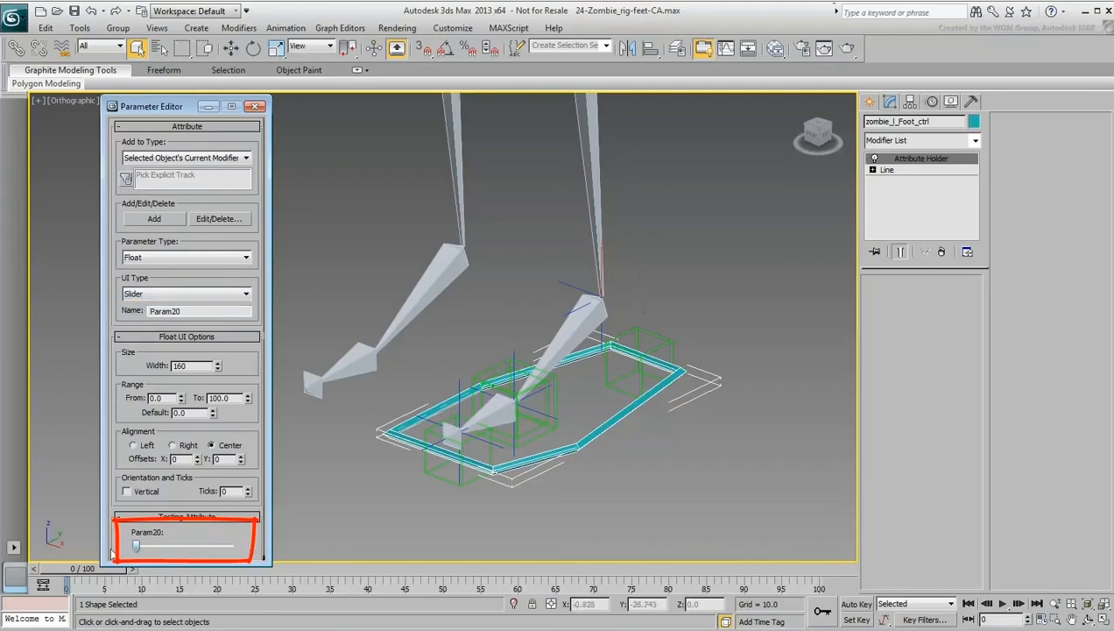
left_click(246, 294)
left_click(235, 305)
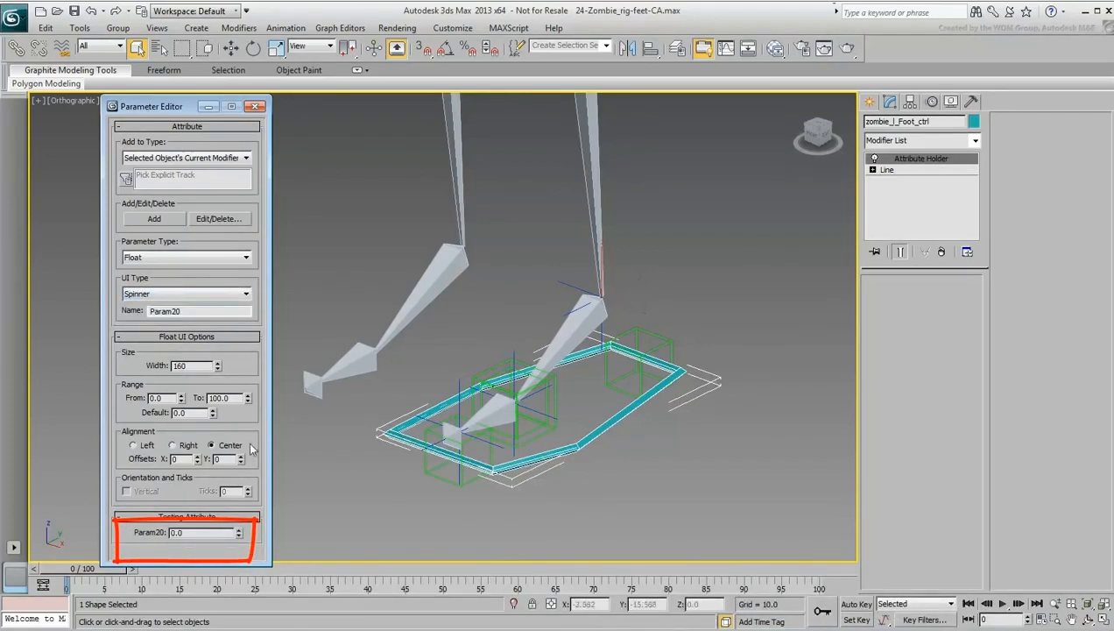
mouse_move(239, 529)
left_mouse_down()
mouse_move(231, 488)
mouse_move(233, 527)
left_mouse_up()
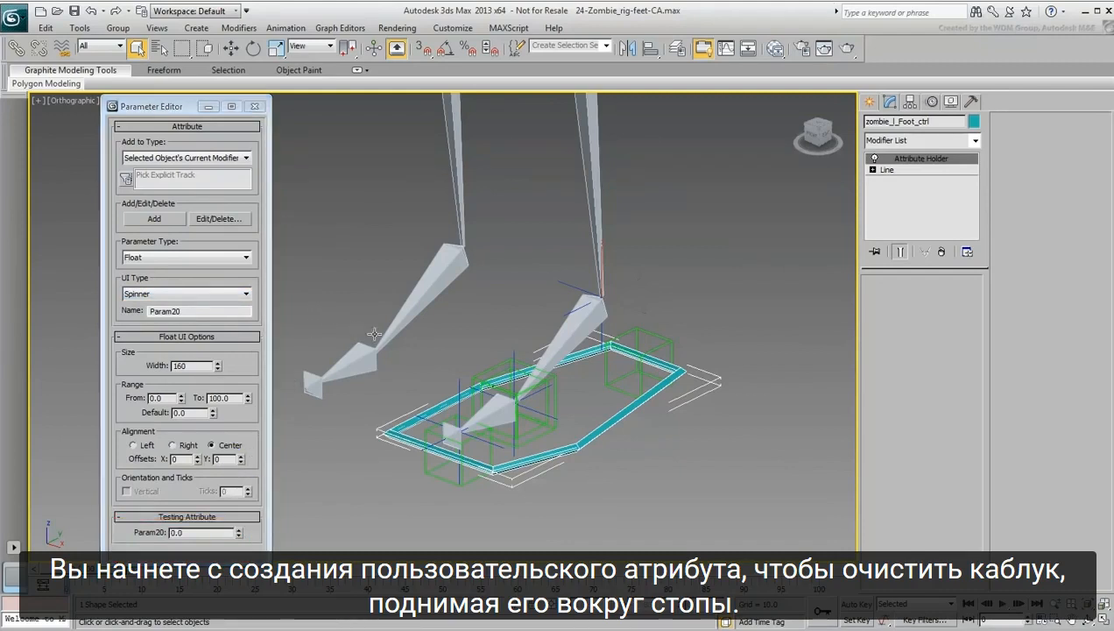
Step: Try rotating the left foot's Heel Peel helper to preview the heel lift, cancelling the rotation
left_click(543, 402)
right_click(544, 403)
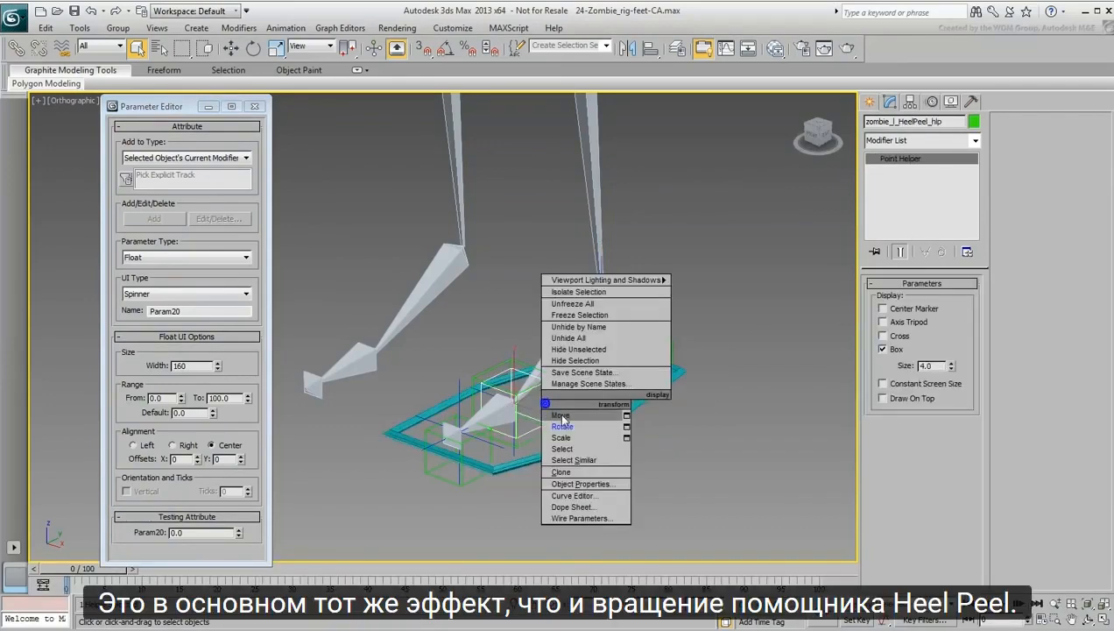
left_click(562, 429)
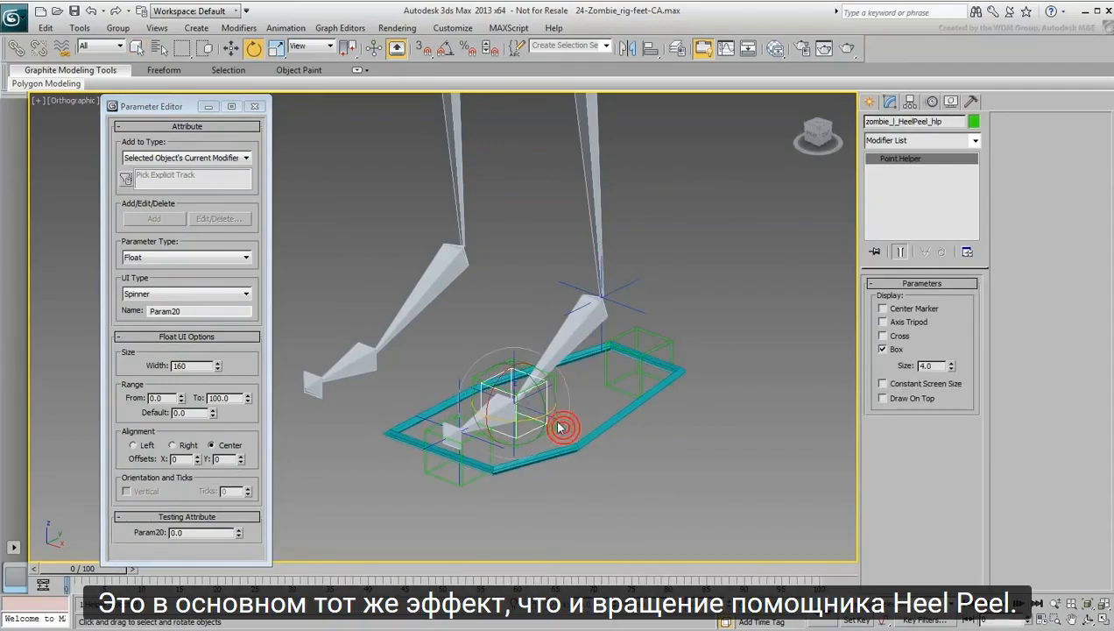
mouse_move(491, 374)
left_mouse_down()
mouse_move(483, 403)
mouse_move(494, 388)
left_mouse_up()
right_click(494, 387)
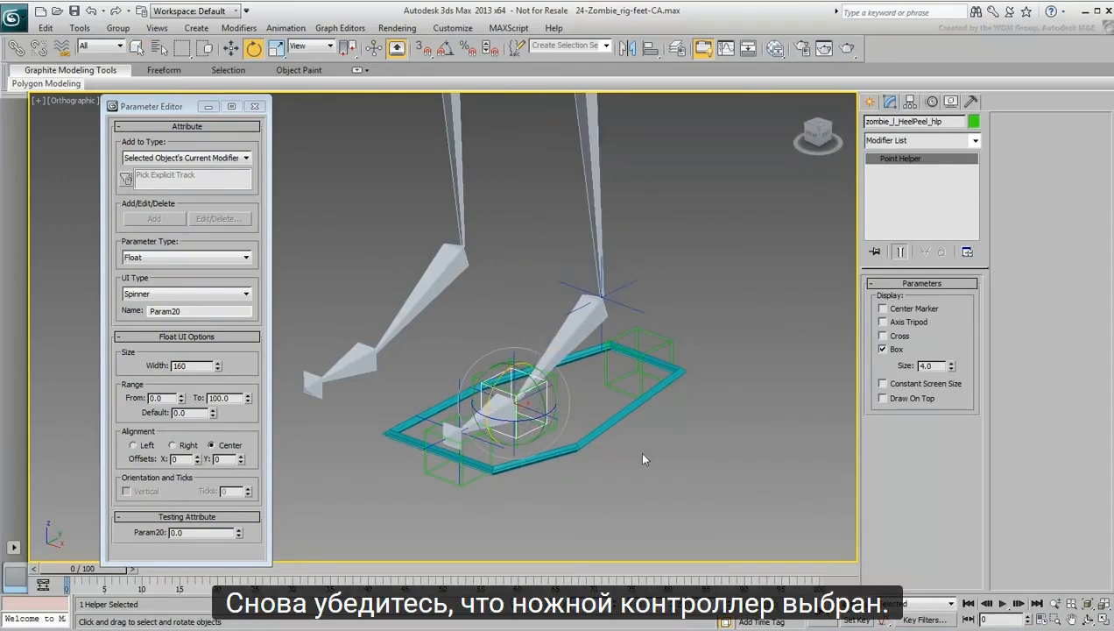
Step: Reselect the left foot controller and name the new custom attribute "Heel Peel"
left_click(593, 442)
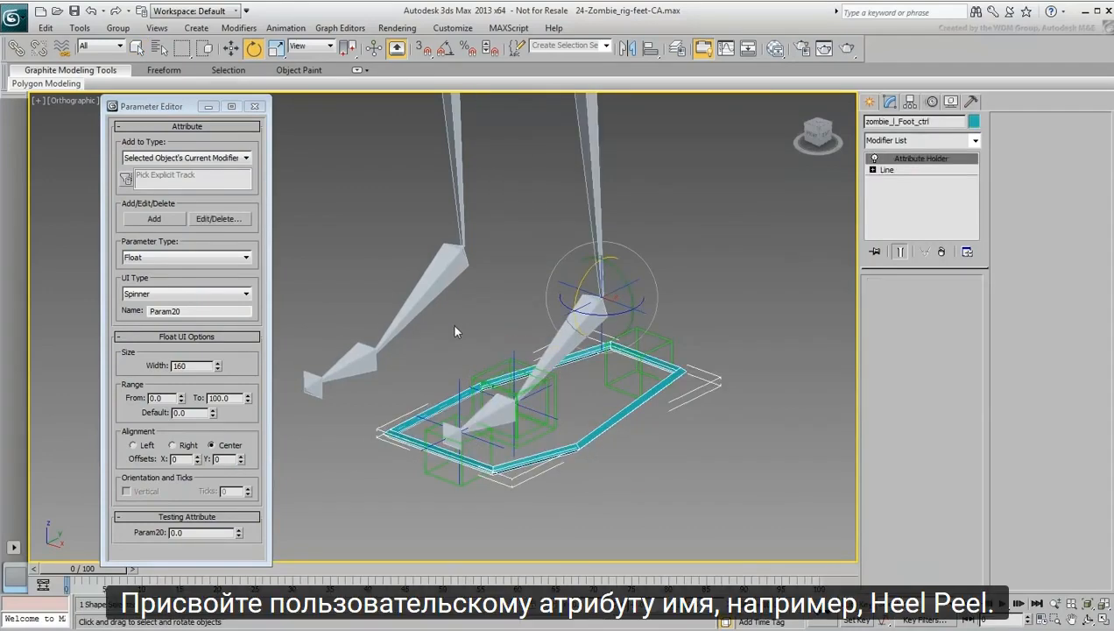
double_click(213, 310)
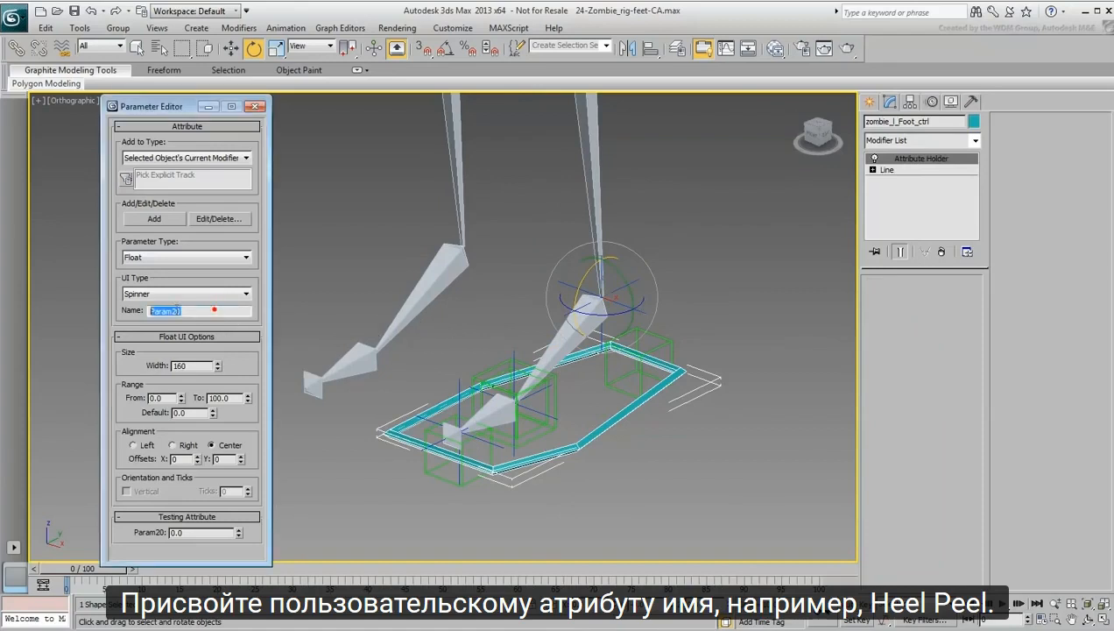
type("Heel Peel")
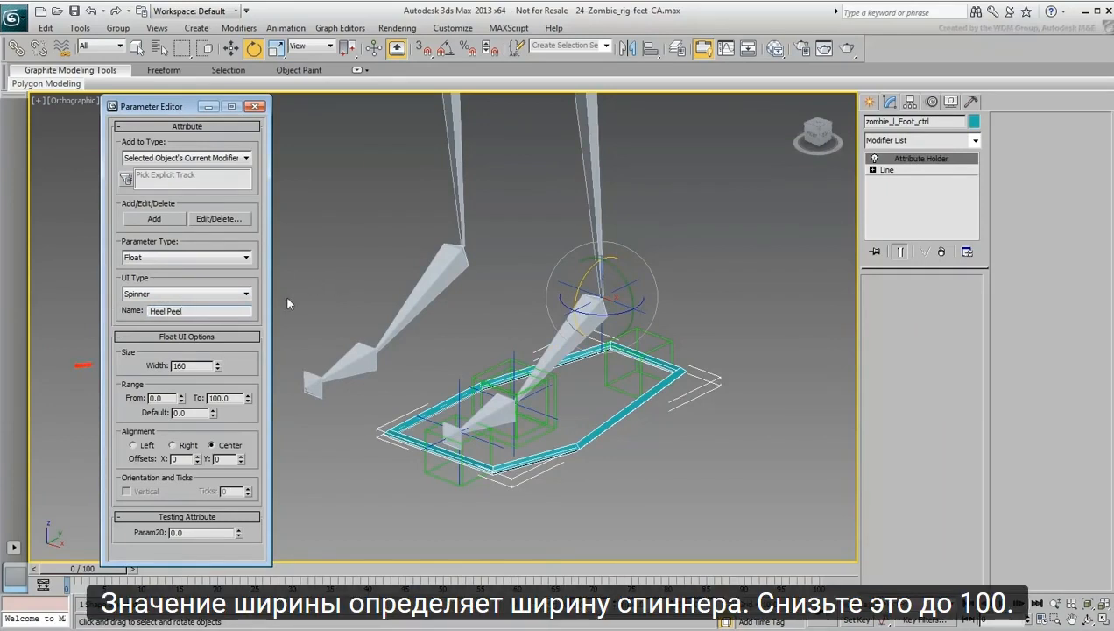
key("Return")
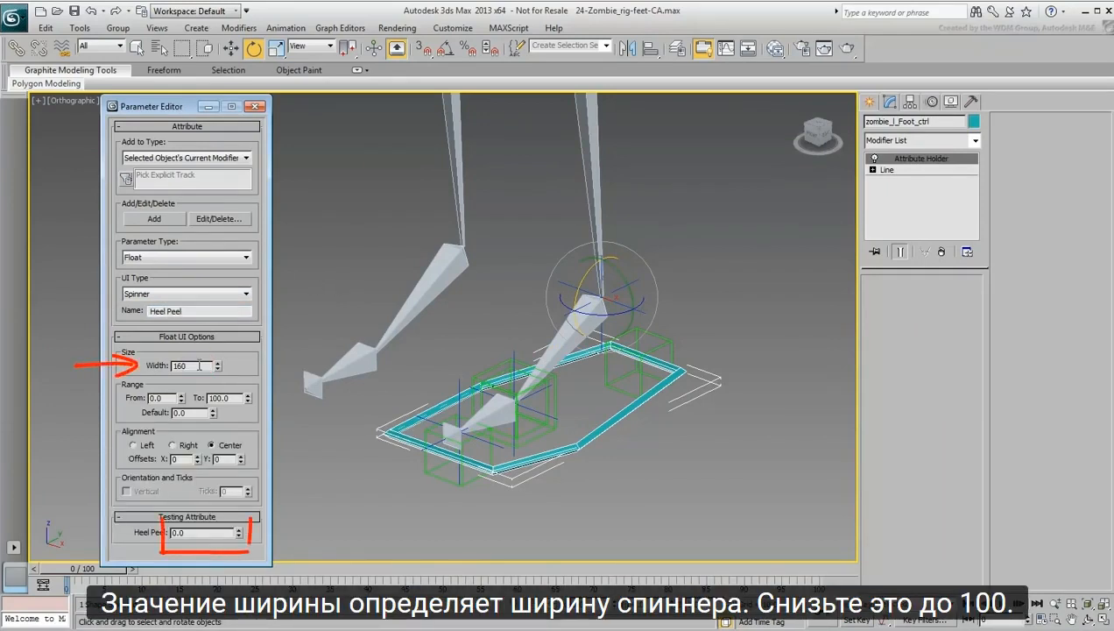
Step: Set the Heel Peel spinner's width to 100 and its alignment to Right
left_click_drag(200, 366, 158, 363)
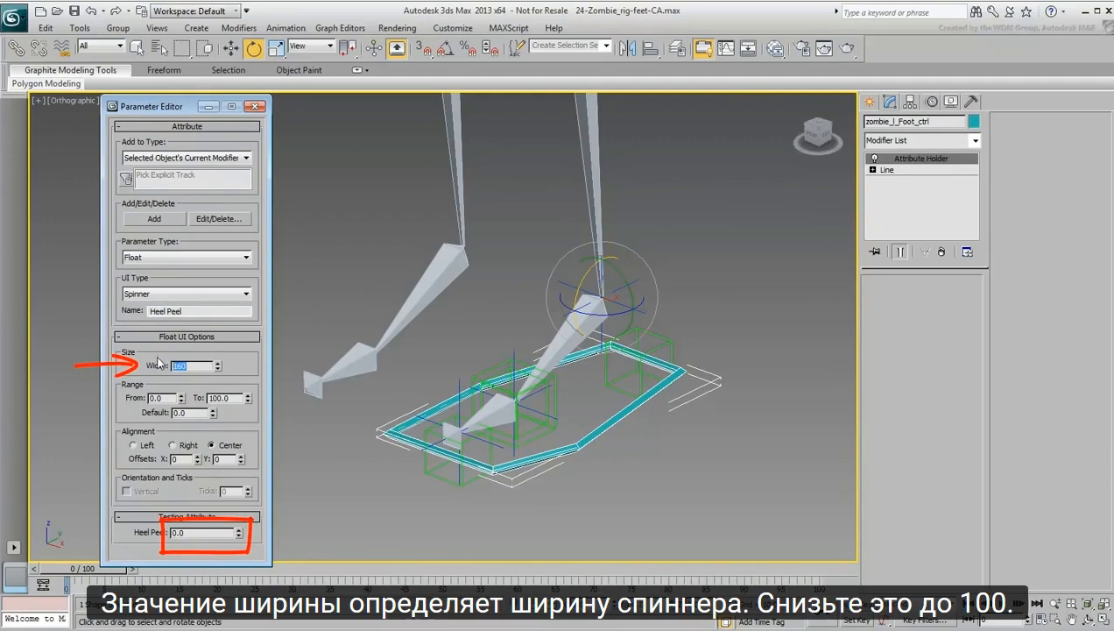
type("100")
key("Return")
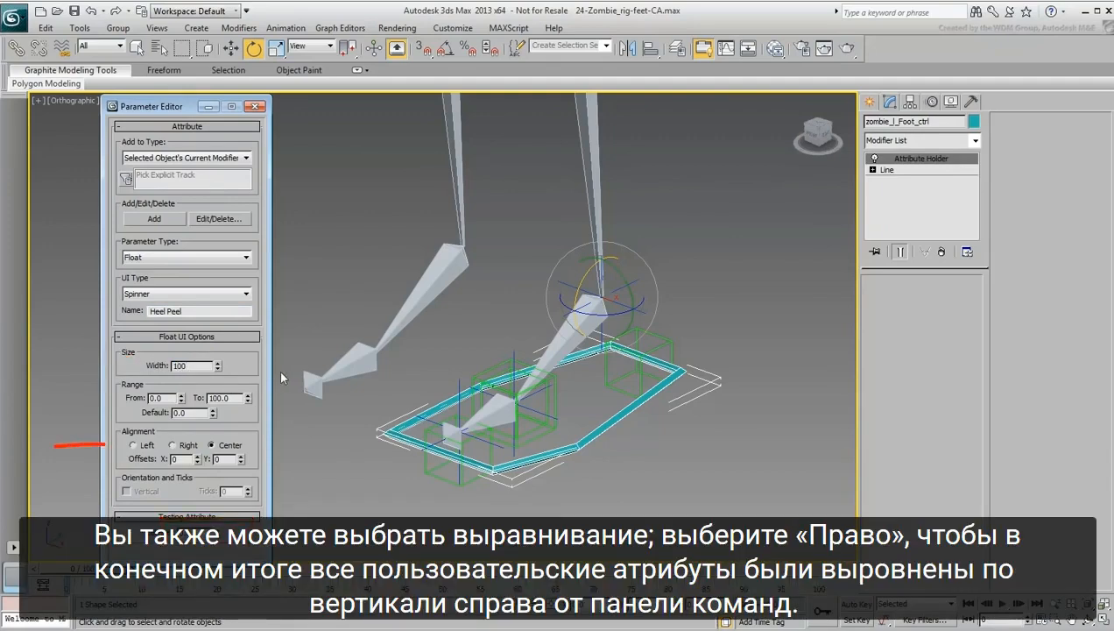
left_click(177, 446)
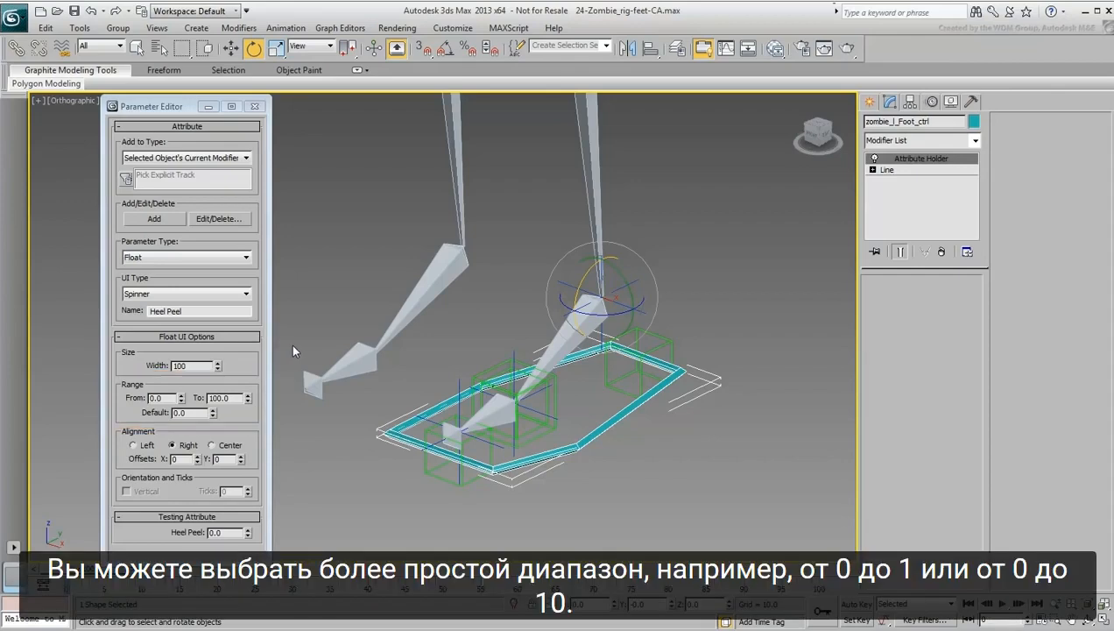
Step: Set the upper limit of the Heel Peel range to 10 and add the attribute to the Attribute Holder, testing its spinner
double_click(228, 396)
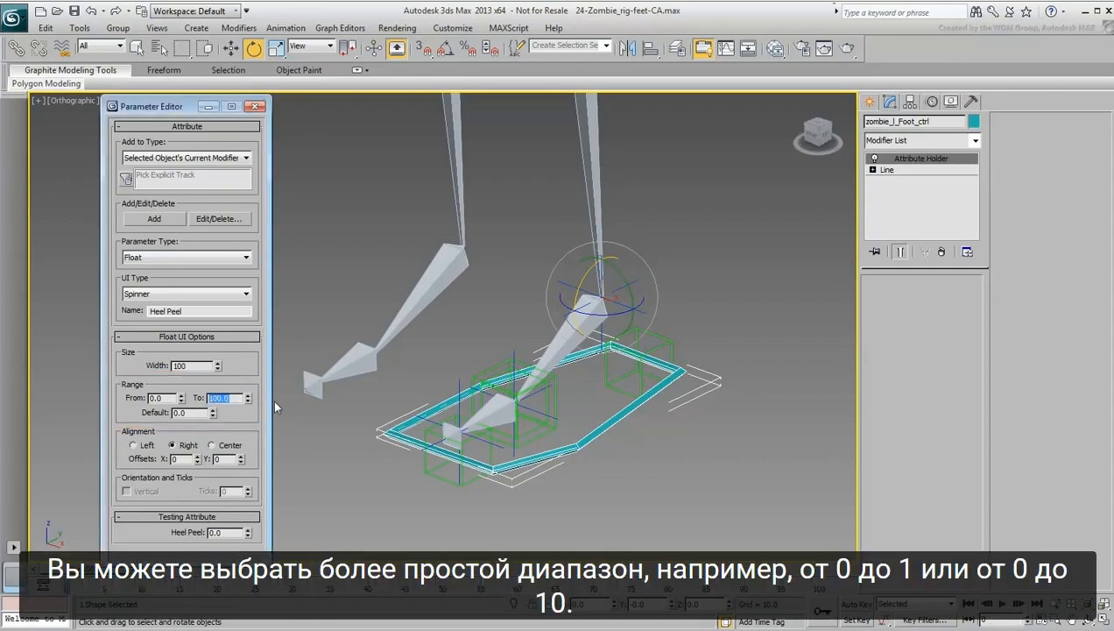
type("1")
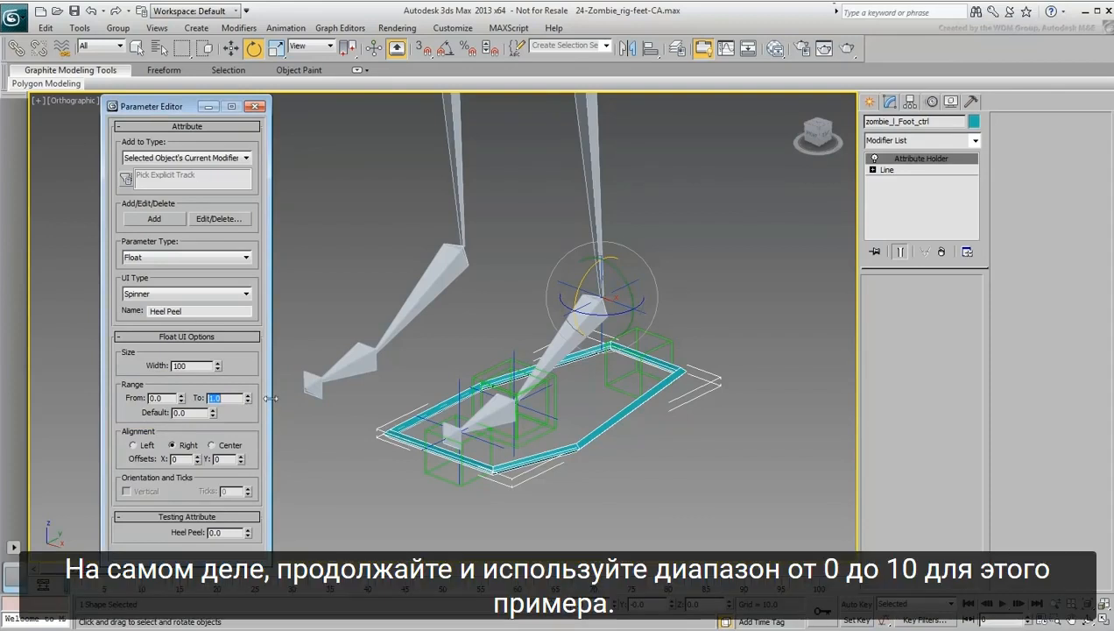
type("0")
key("Return")
mouse_move(247, 533)
left_mouse_down()
mouse_move(256, 408)
mouse_move(254, 608)
left_mouse_up()
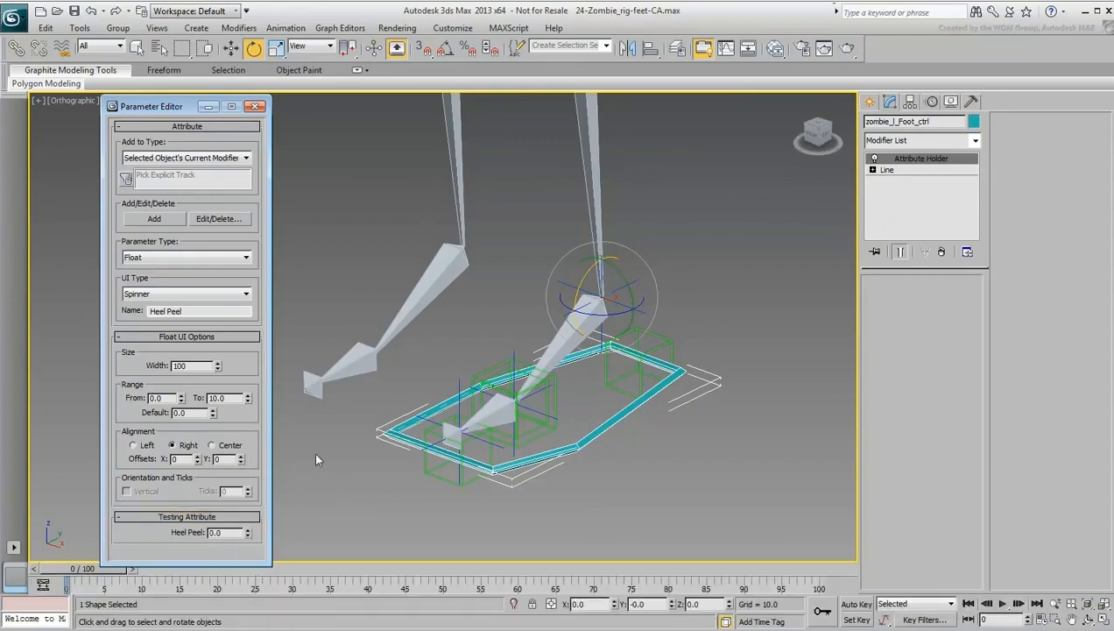
left_click(156, 219)
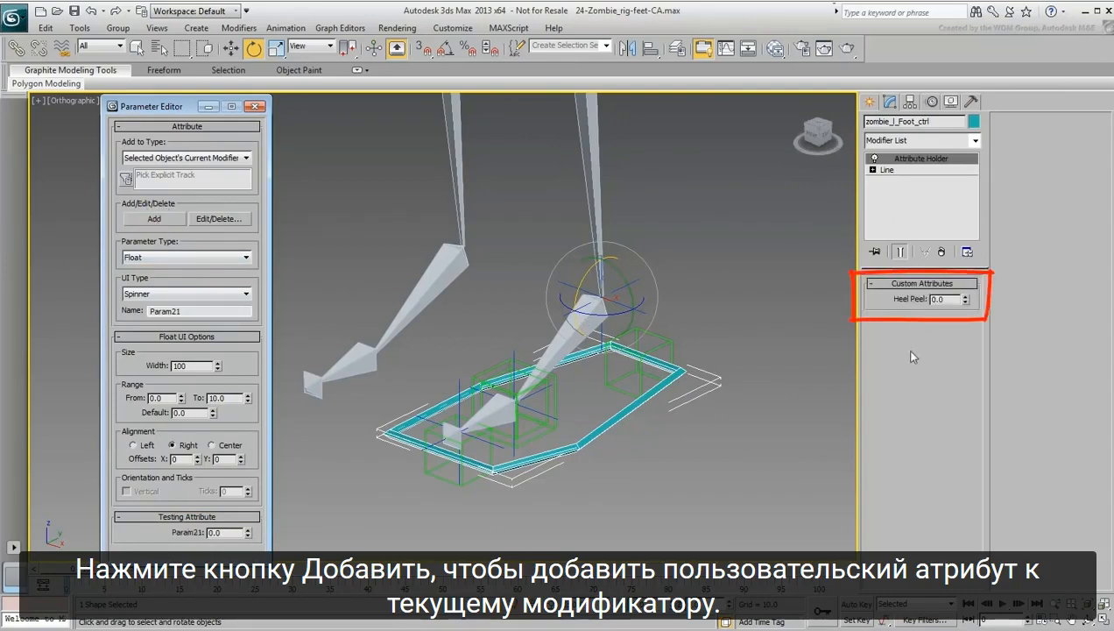
left_click_drag(965, 301, 975, 424)
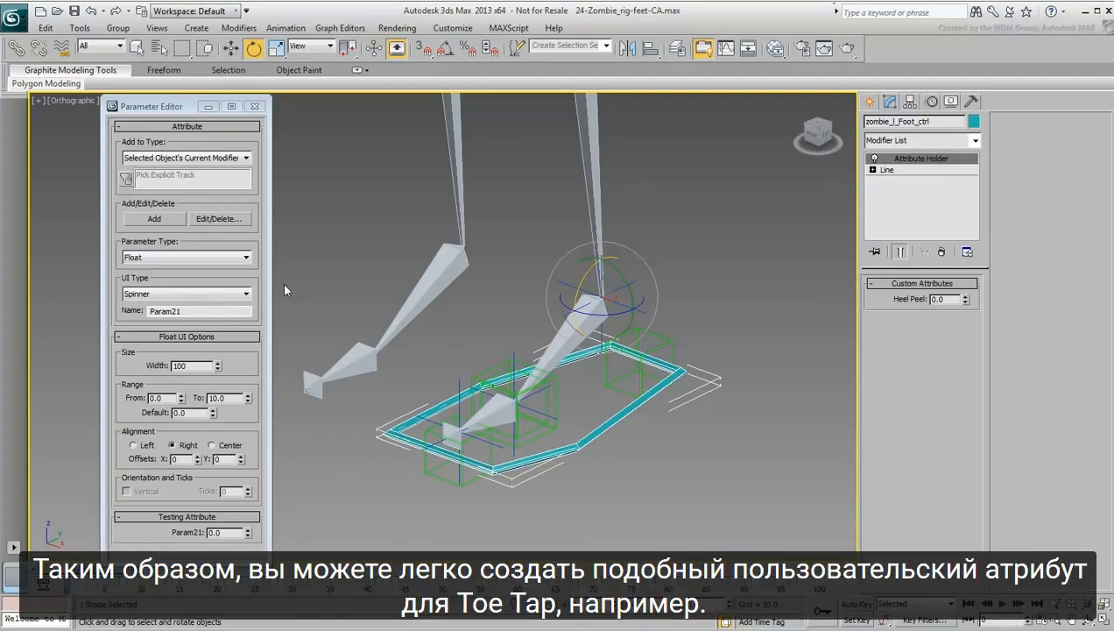
Step: Name a second Float attribute "Toe Tap" and add it to the foot controller's Attribute Holder
double_click(235, 310)
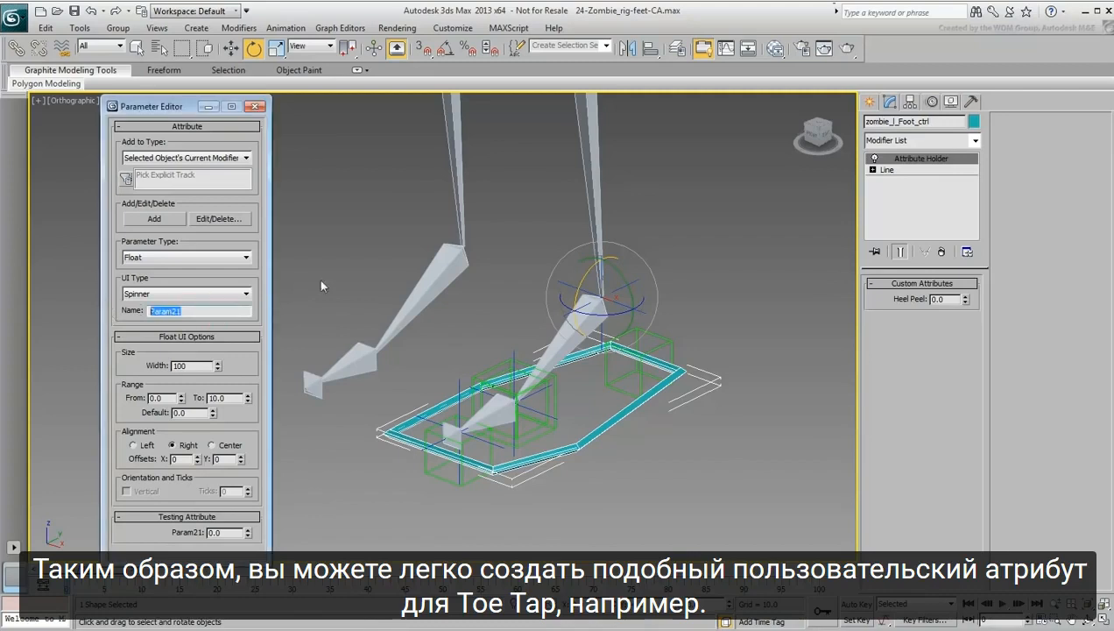
type("Toe Tap")
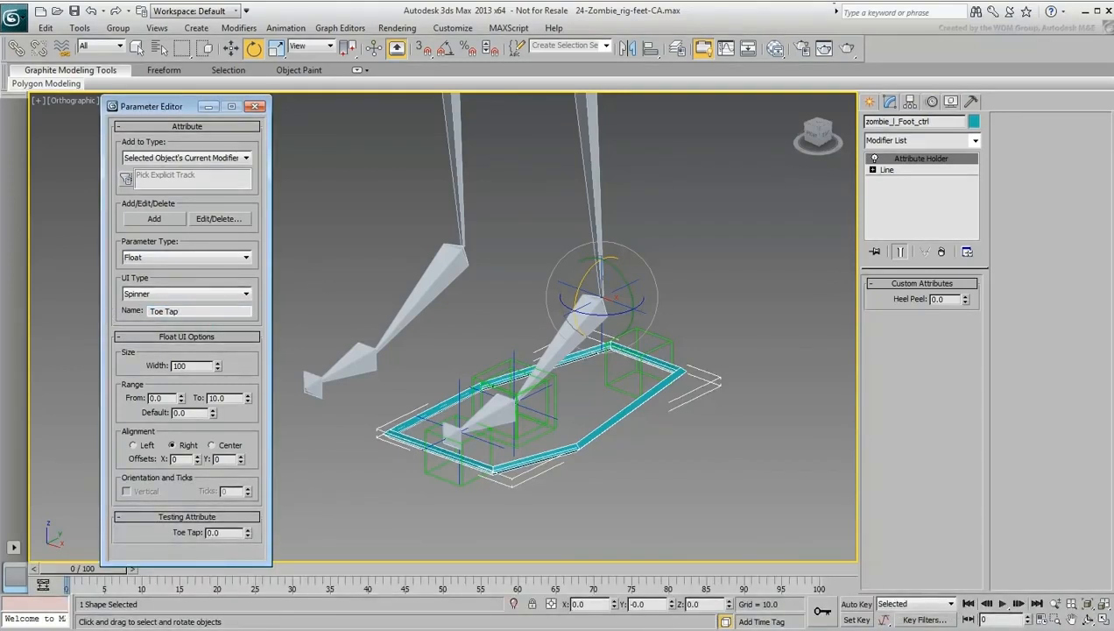
left_click(151, 218)
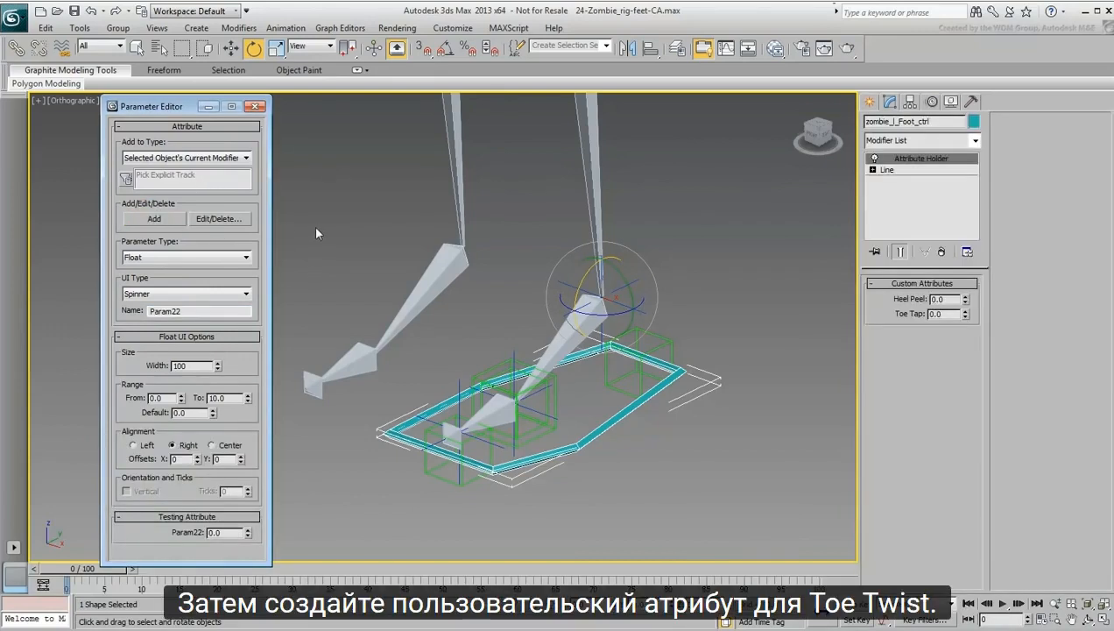
Step: Name another new Float attribute "Toe Twist"
double_click(202, 310)
type("Toe Twist")
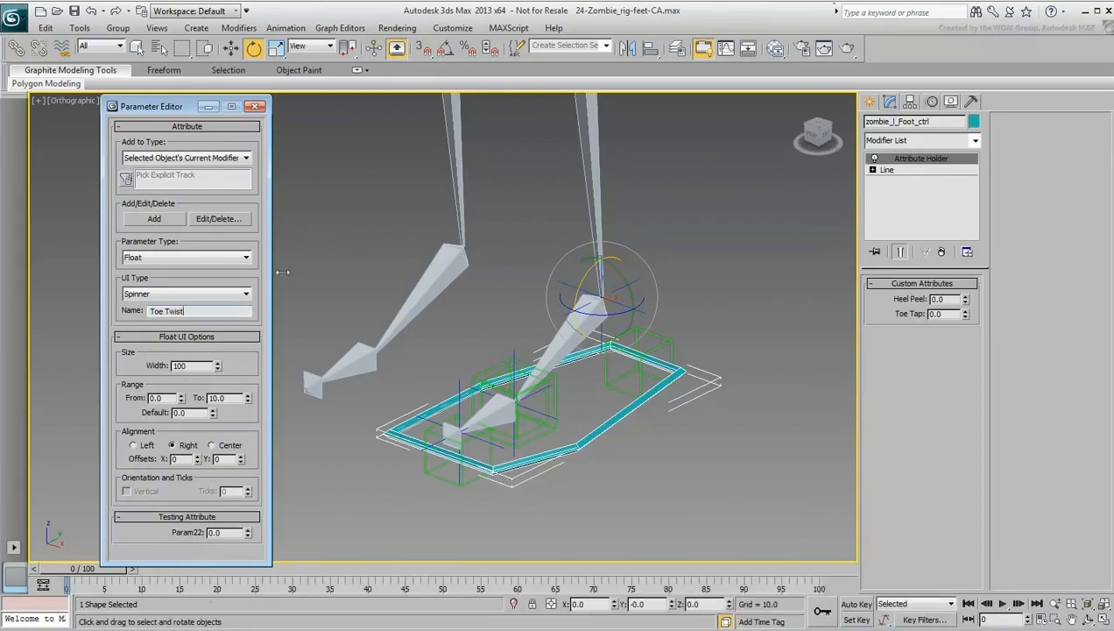
left_click(234, 390)
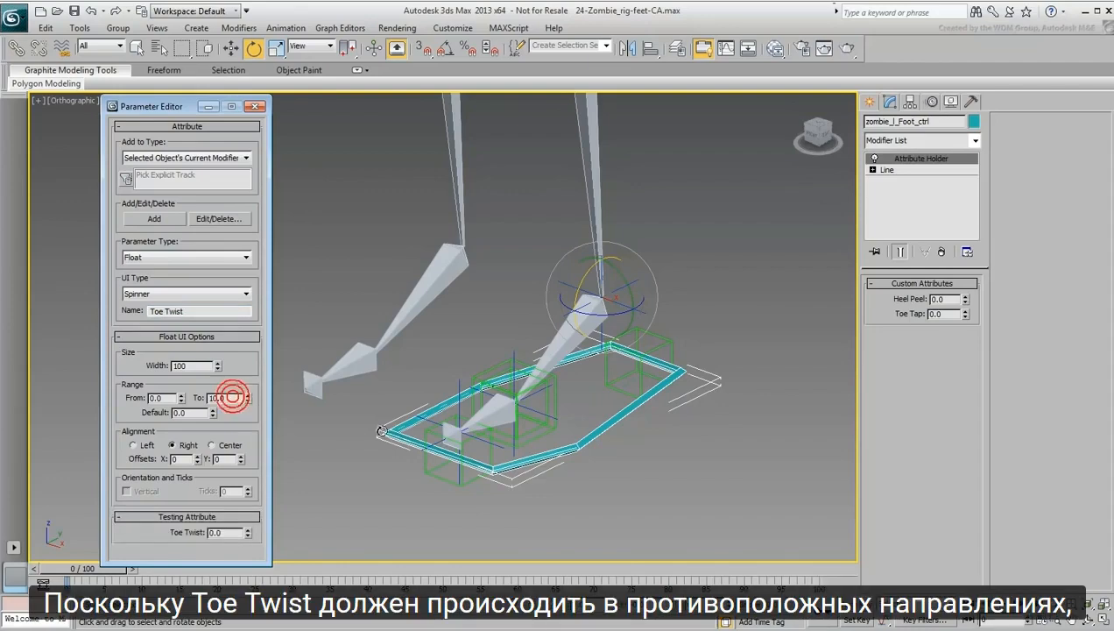
Step: Try rotating the left foot's Toe Lift helper sideways to preview the toe twist, cancelling the rotation
left_click(444, 480)
right_click(442, 482)
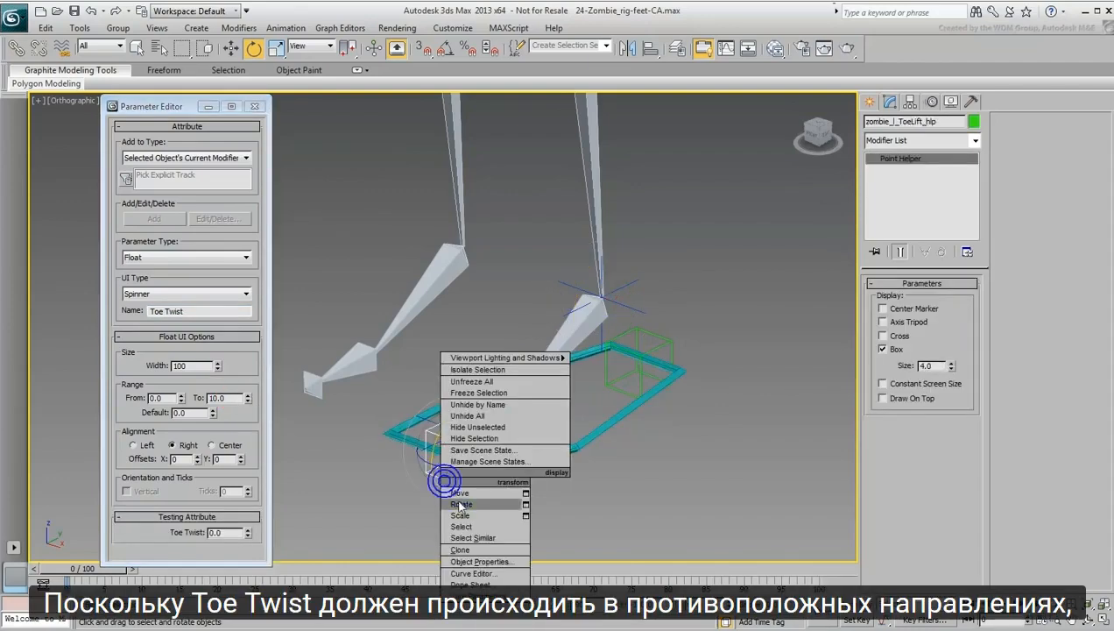
left_click(458, 494)
left_click_drag(454, 466, 501, 465)
right_click(500, 465)
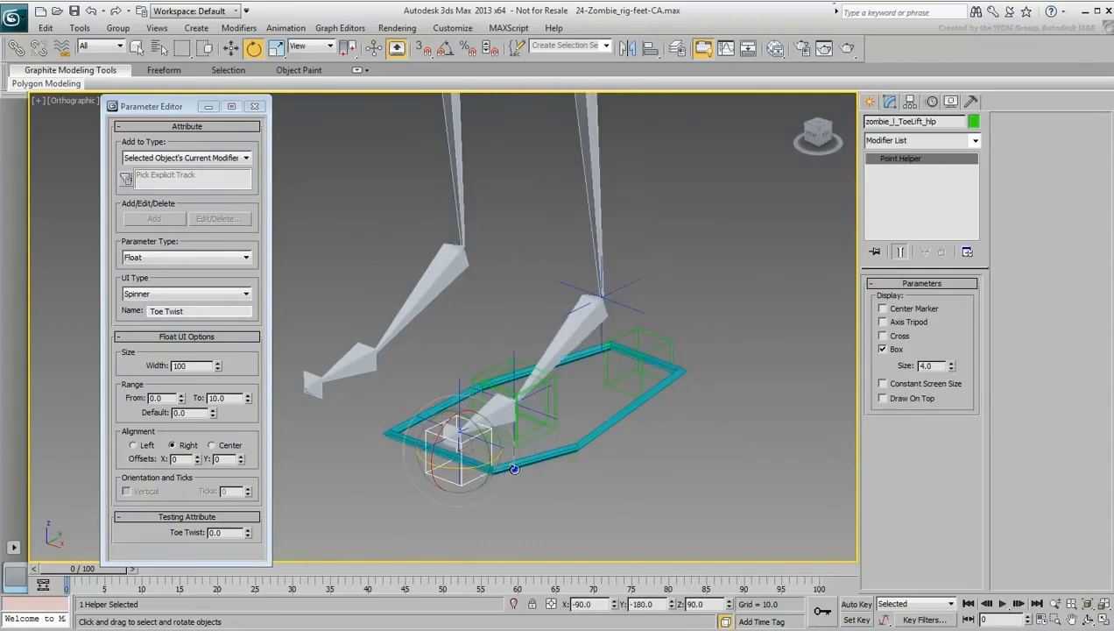
Step: Set the lower limit of the Toe Twist range to -10 and add the attribute to the reselected left foot controller
double_click(161, 397)
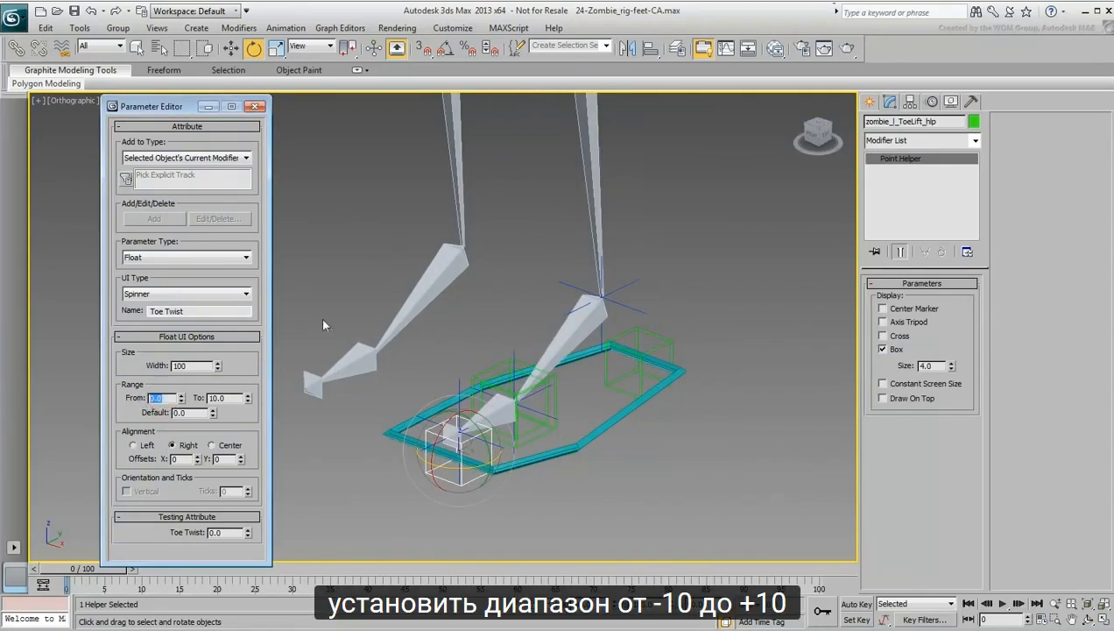
type("-10")
key("Return")
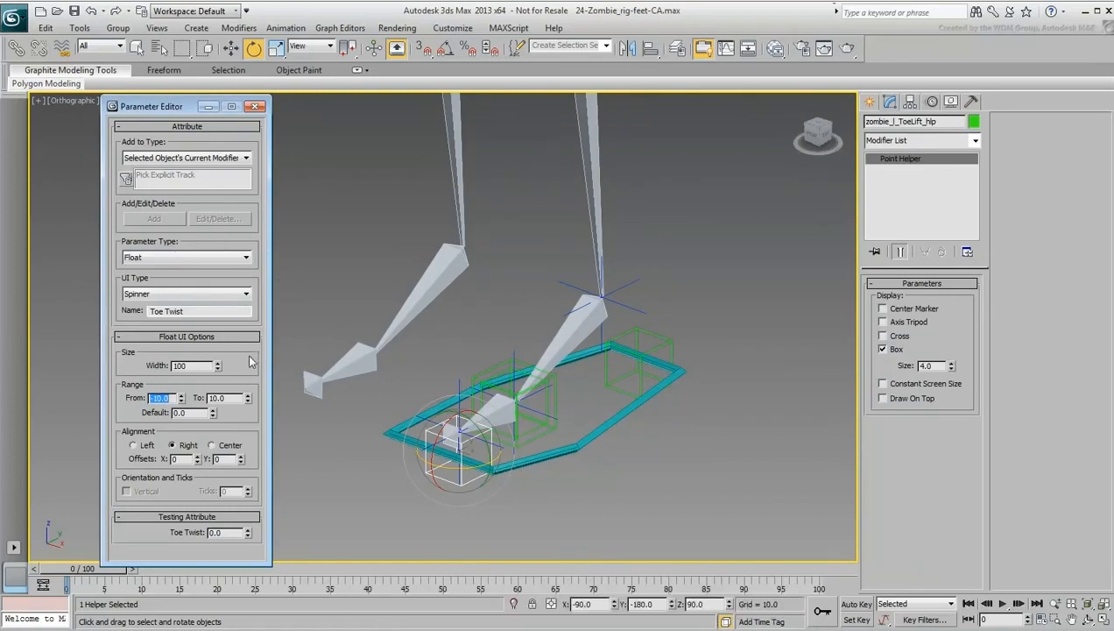
left_click(587, 440)
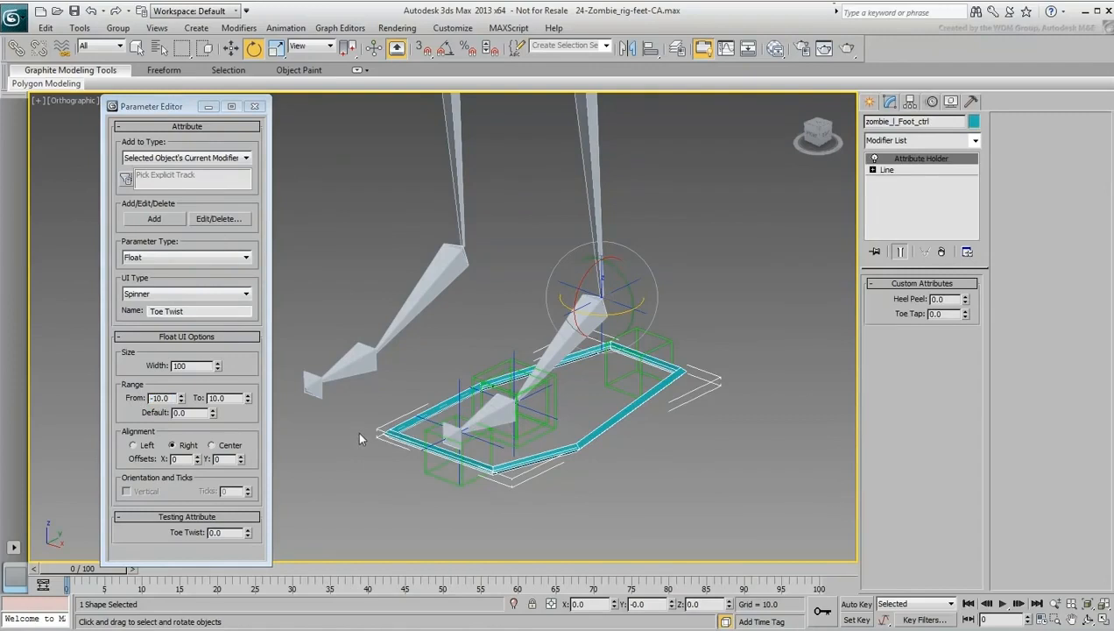
left_click(156, 219)
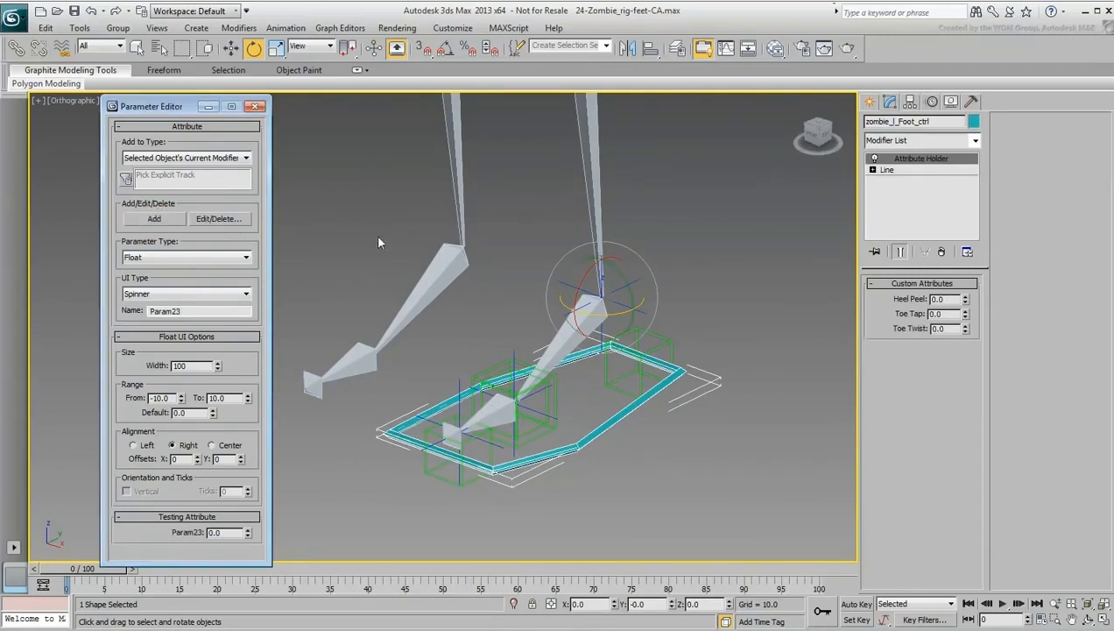
Step: Try rotating the left foot's Toe Lift helper to preview the toe lift, cancelling the rotation
left_click(443, 489)
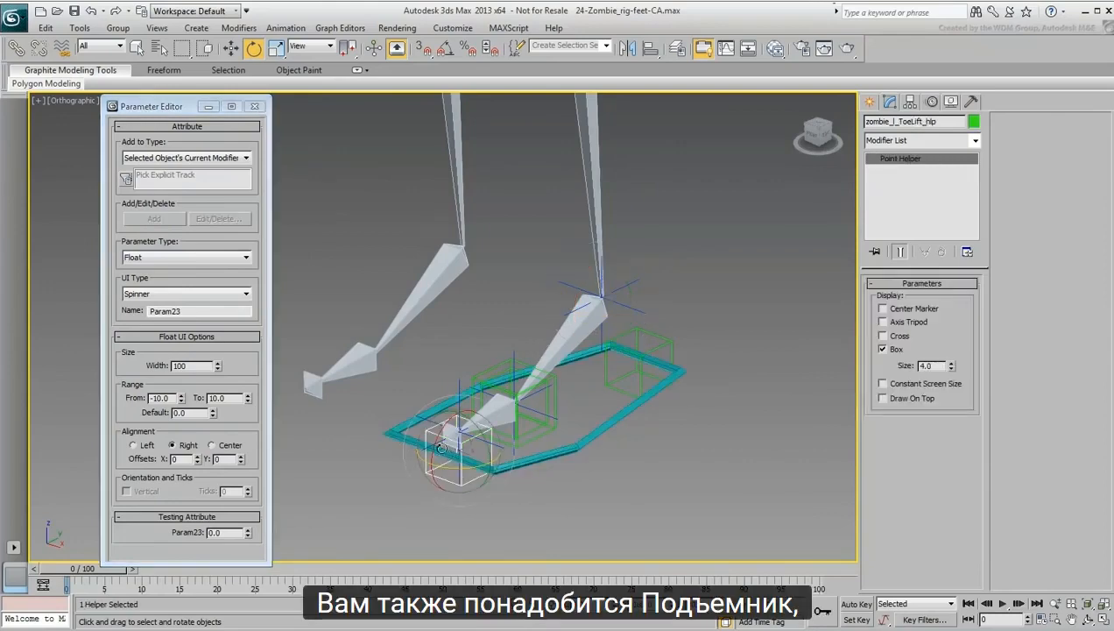
left_click_drag(438, 442, 422, 473)
right_click(422, 473)
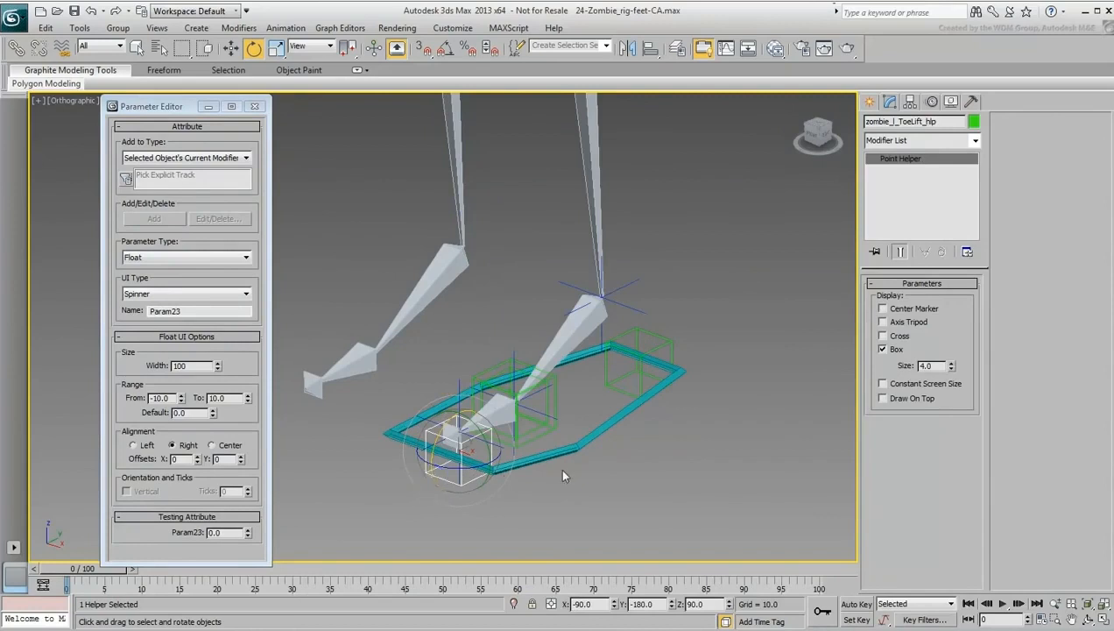
Step: On the left foot controller, add a Float attribute named "Toe Lift" with the lower range limit reset to 0
left_click(588, 450)
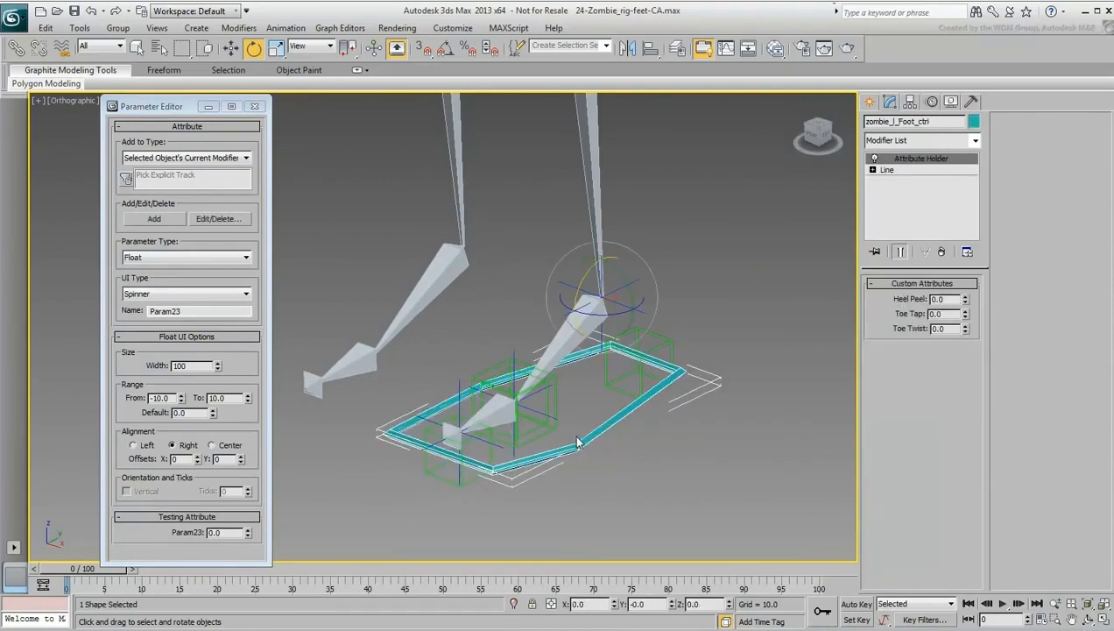
double_click(192, 310)
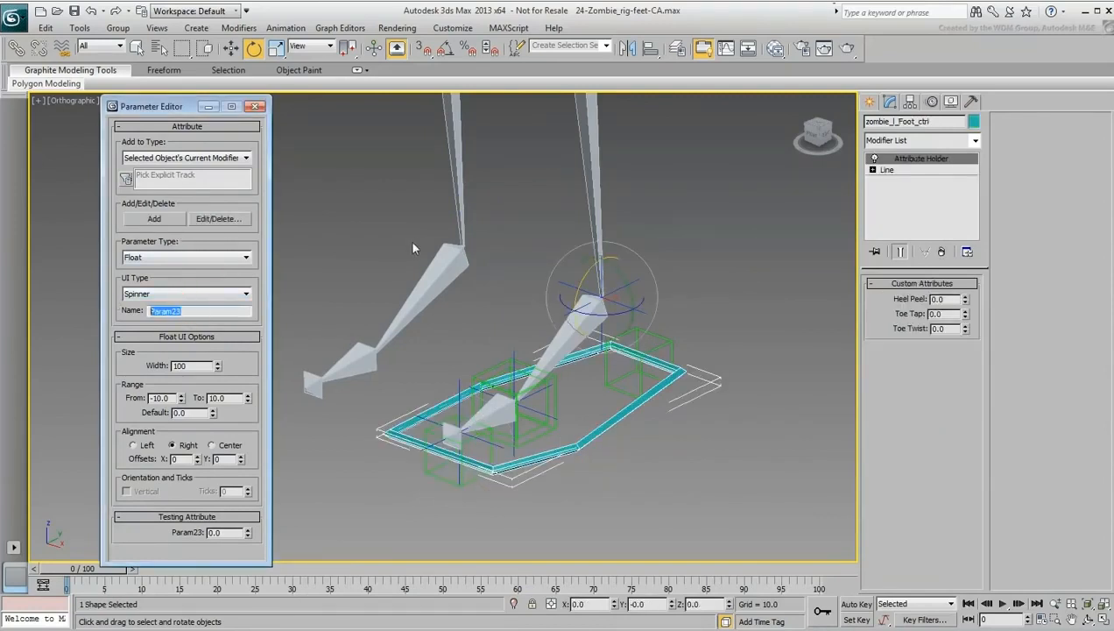
type("Toe Lift")
right_click(182, 399)
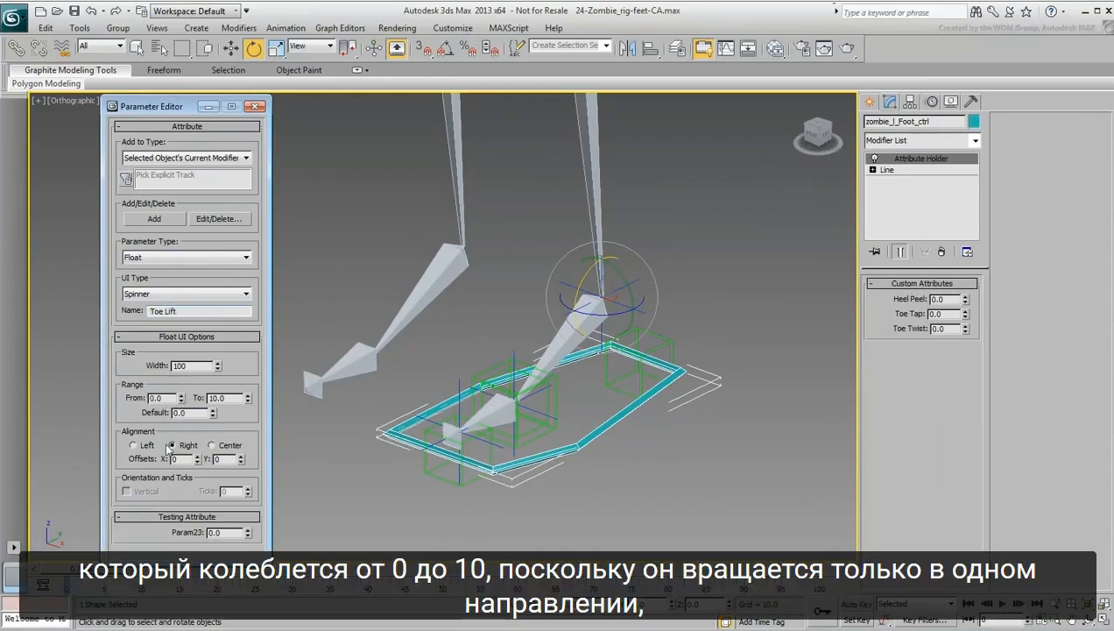
left_click(154, 219)
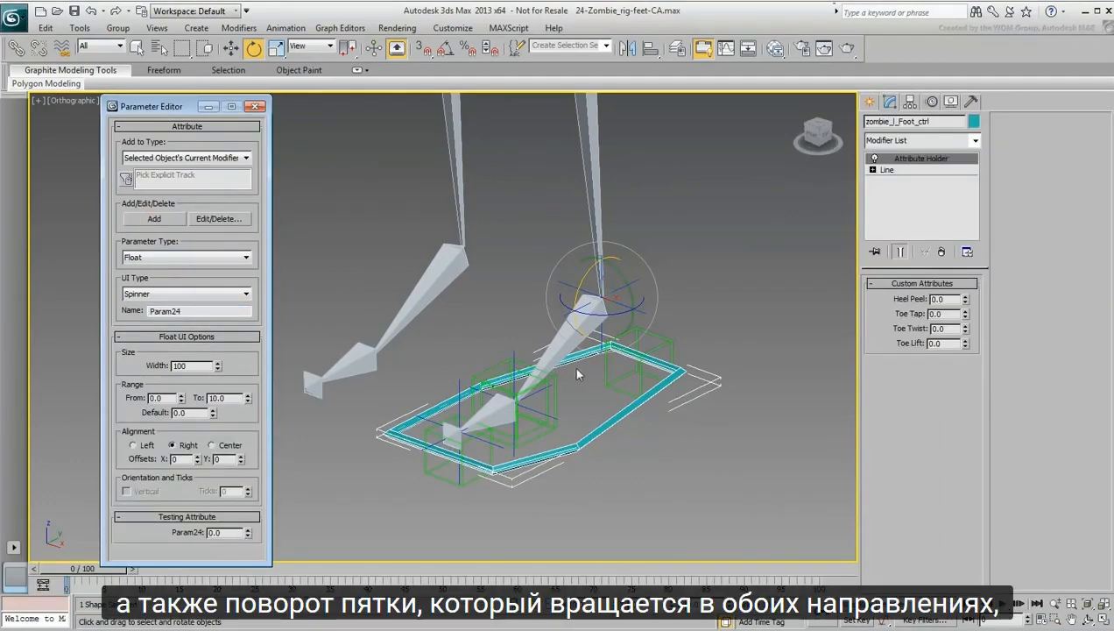
Step: Try rotating the left foot's heel helper about two axes to preview the heel twist and lift, cancelling both rotations
left_click(660, 352)
left_click_drag(661, 352, 675, 374)
right_click(675, 374)
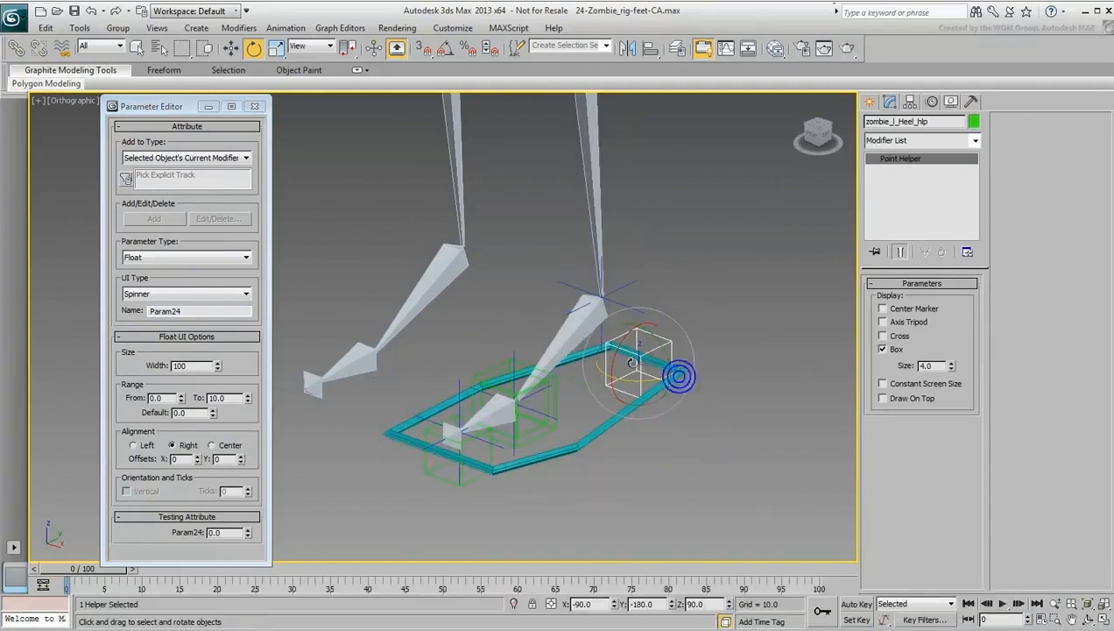
left_click_drag(619, 337, 631, 311)
right_click(631, 311)
Step: On the left foot controller, add a Float attribute named "Heel Twist" with a lower range limit of -10
left_click(575, 446)
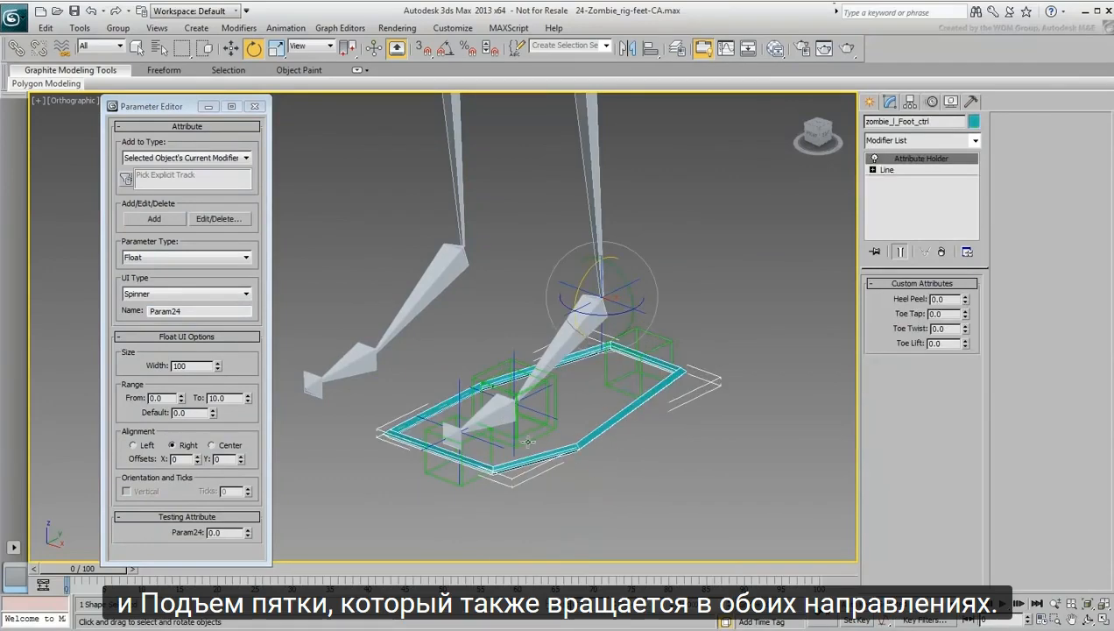
left_click(123, 298)
type("Heel Twist")
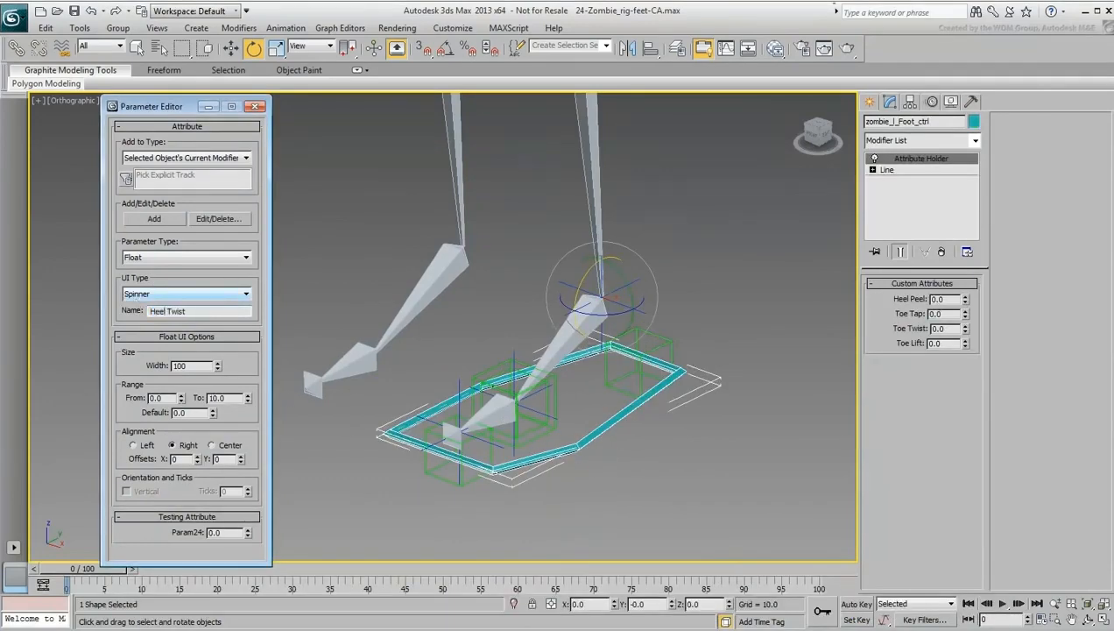
key("Return")
left_click_drag(169, 398, 158, 395)
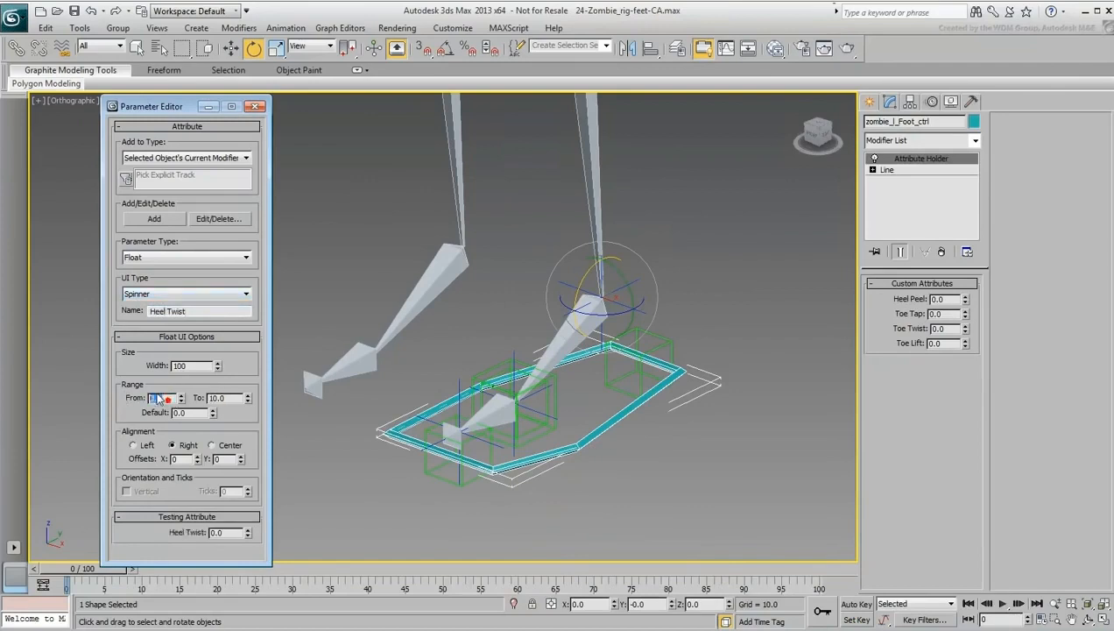
type("-10")
key("Return")
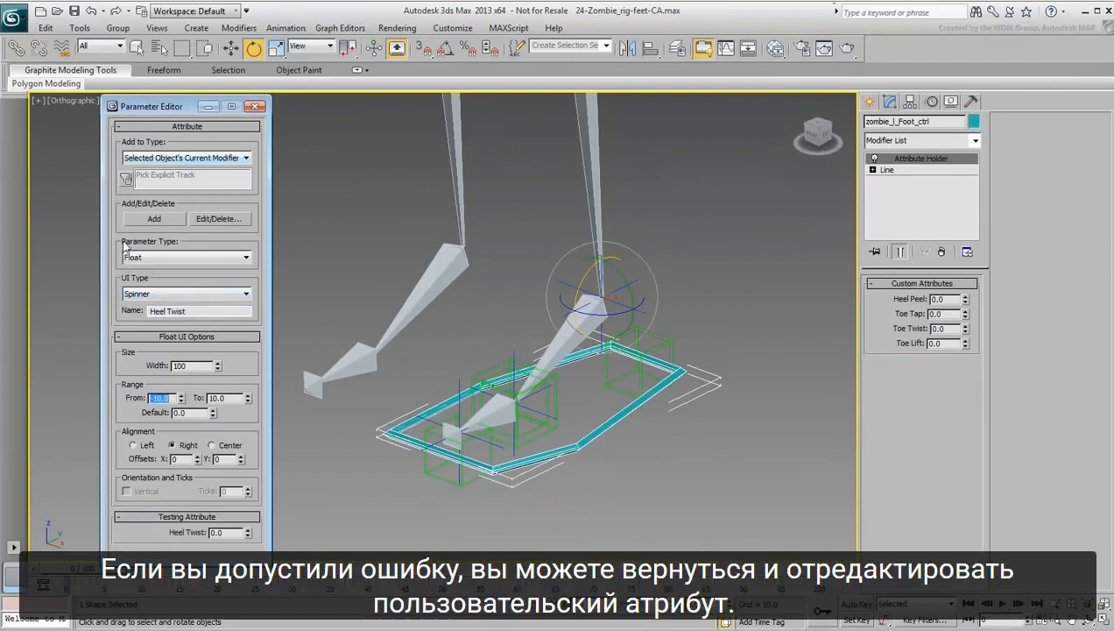
left_click(154, 218)
Step: Name another Float attribute "Heel Lift" and add it to the left foot controller's Attribute Holder
double_click(194, 313)
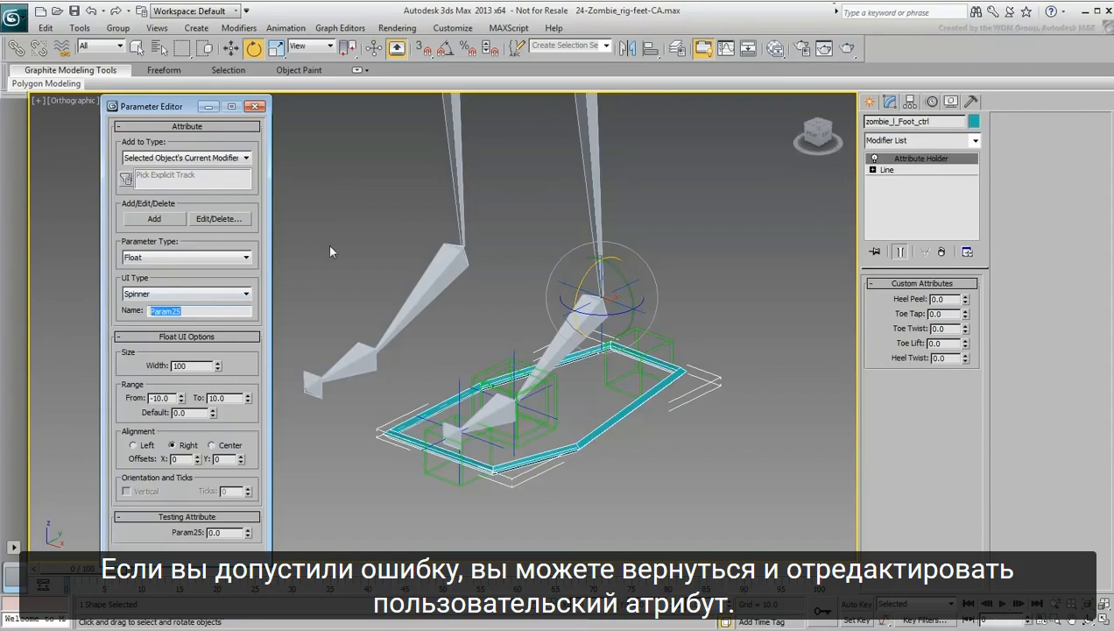
type("Heel Lift")
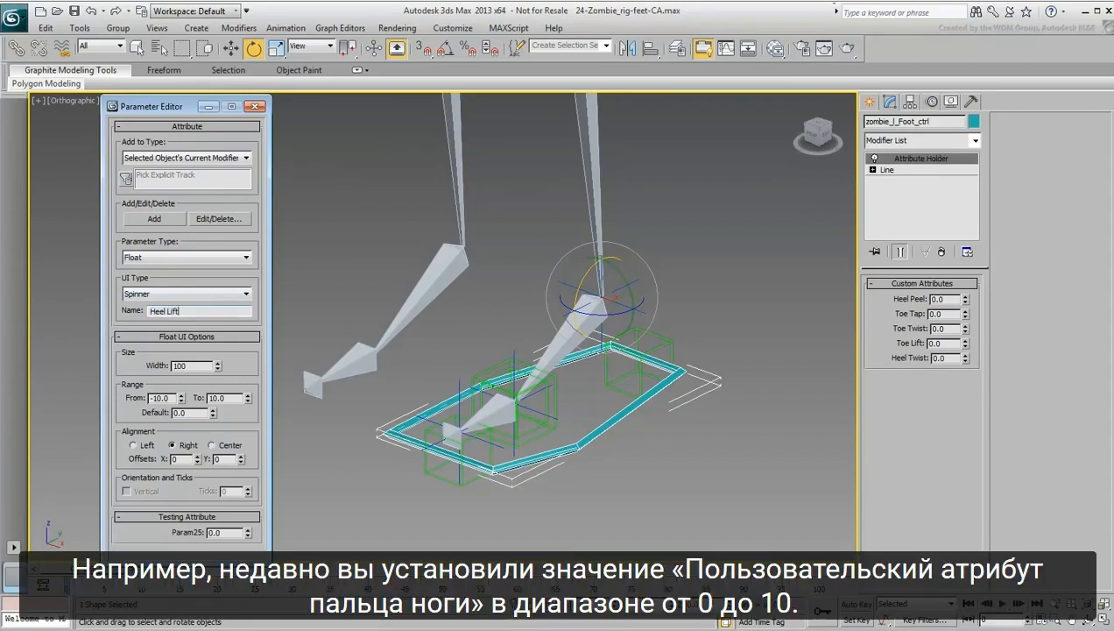
left_click(160, 222)
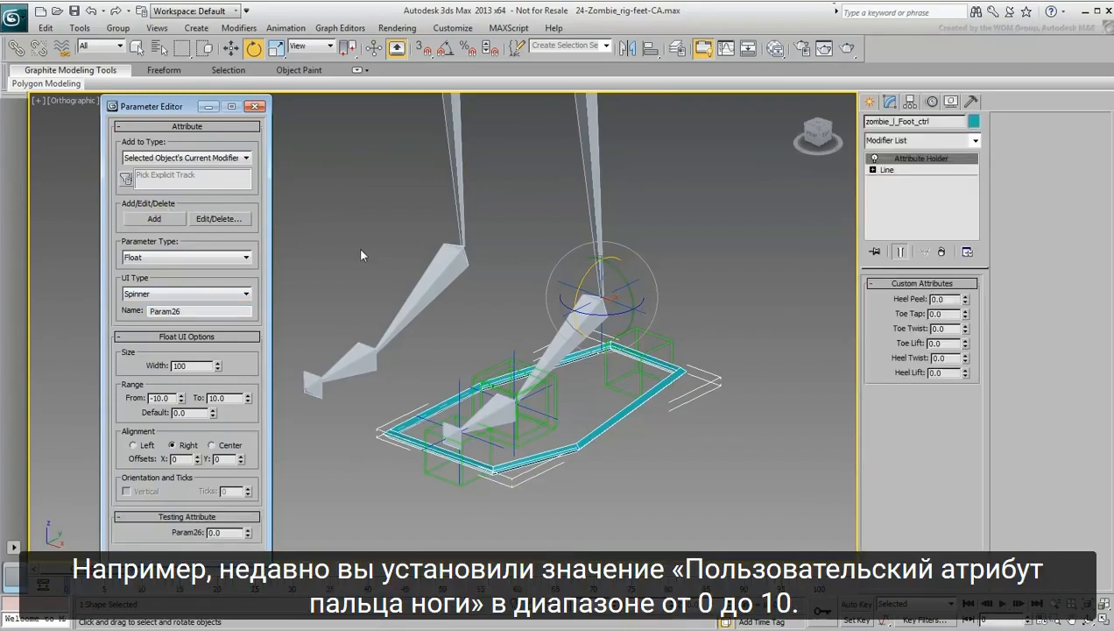
Step: Check the Toe Tap spinner and try rotating the left foot's Toe Tap helper to preview the toe tap, cancelling the rotation
left_click(965, 315)
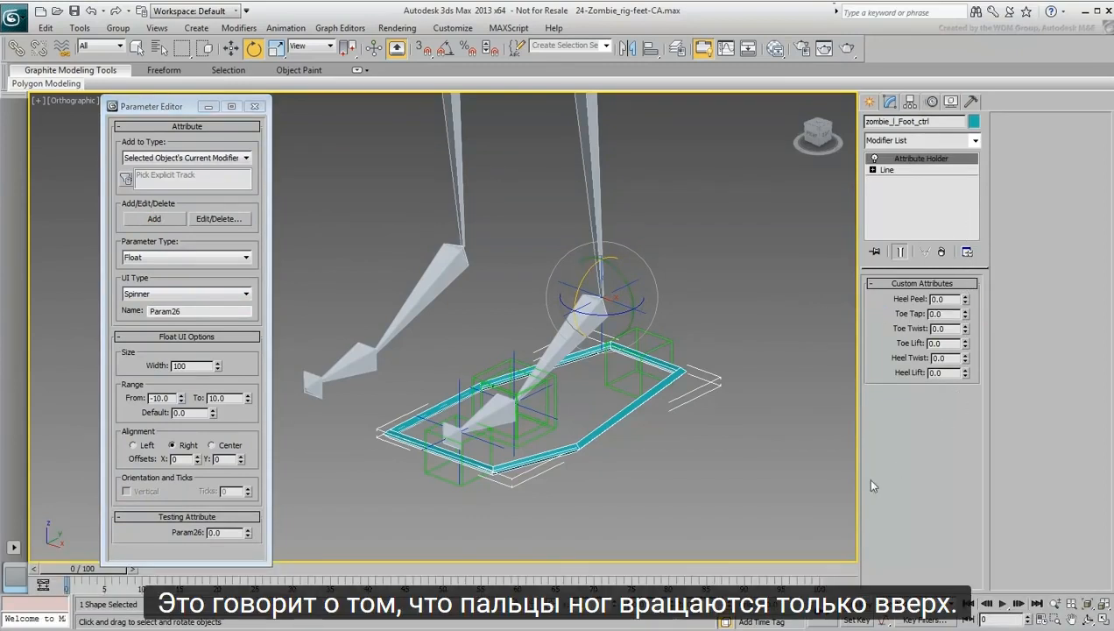
left_click(532, 431)
mouse_move(493, 389)
left_mouse_down()
mouse_move(515, 467)
mouse_move(497, 403)
left_mouse_up()
right_click(502, 406)
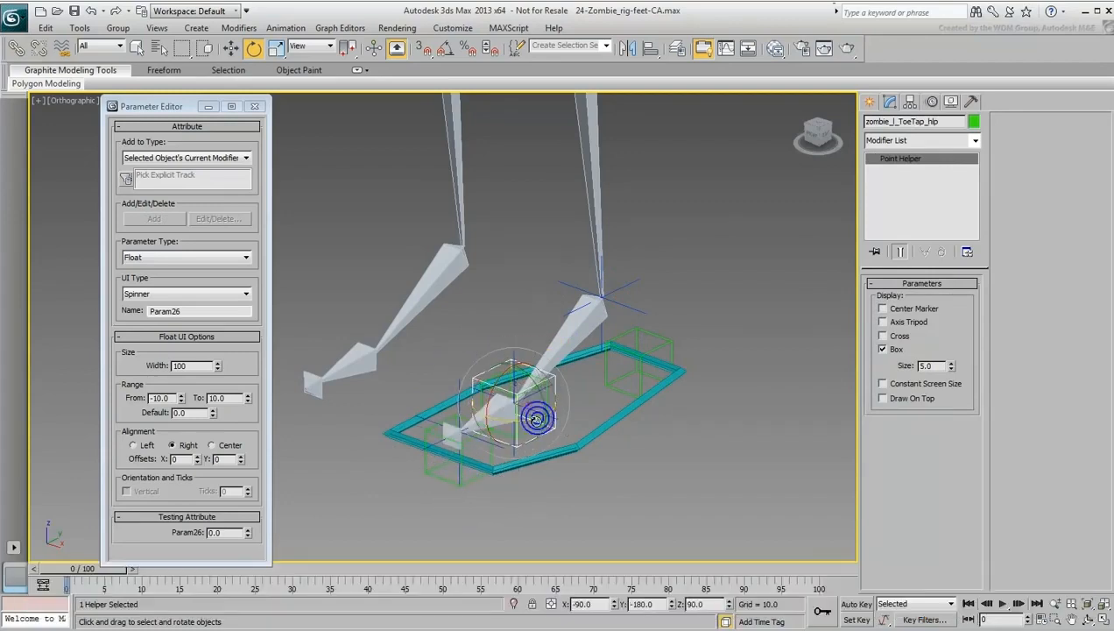
Step: Select the left foot controller and test how far its Toe Tap spinner can be lowered, cancelling the change
left_click(591, 426)
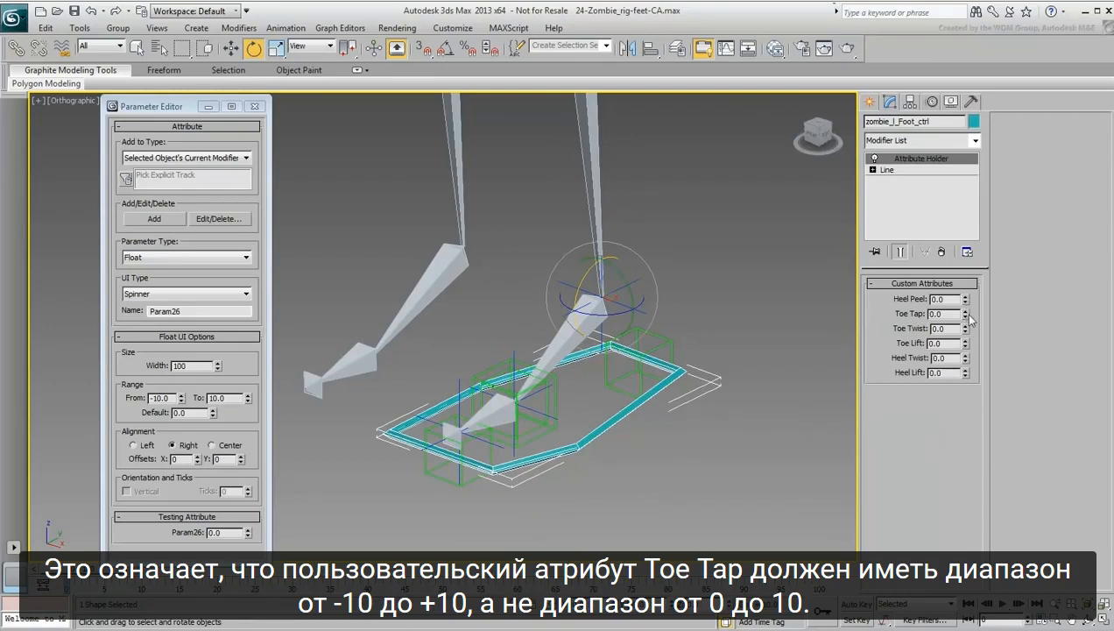
left_click_drag(967, 315, 958, 430)
right_click(958, 431)
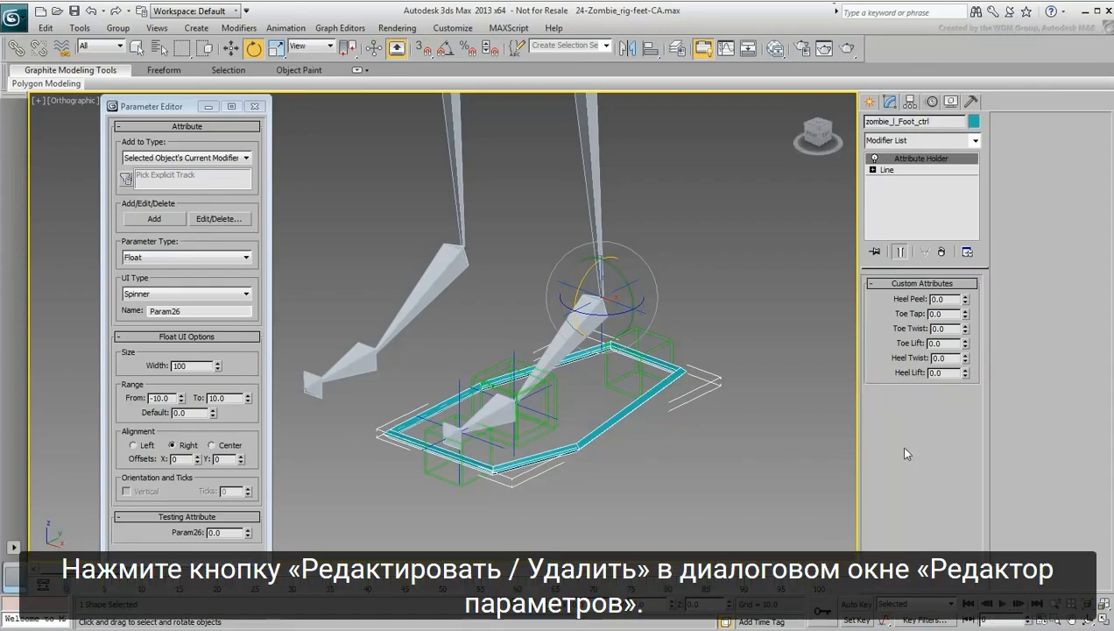
Step: Edit the left foot controller's existing Toe Tap attribute so its range starts from -10, and apply the parameter changes
left_click(231, 219)
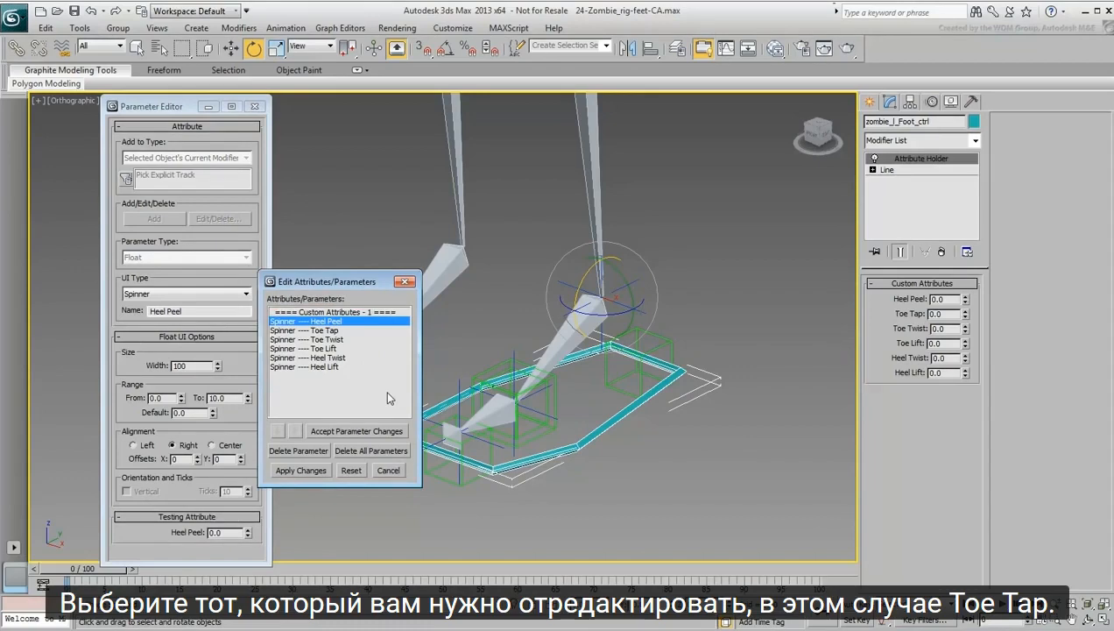
left_click(312, 330)
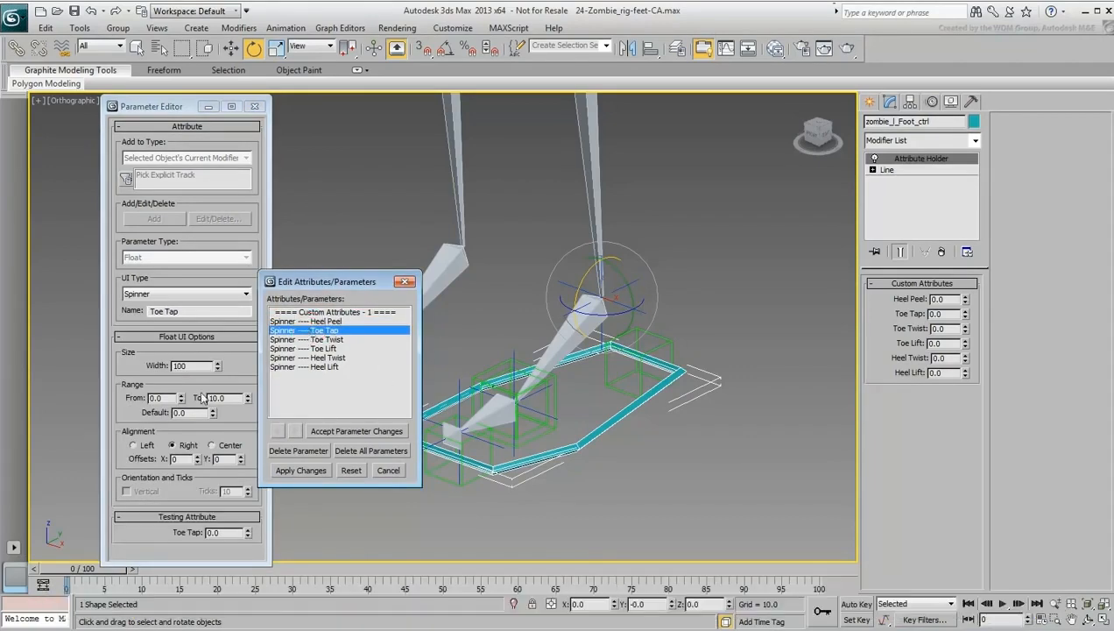
left_click(165, 397)
double_click(165, 398)
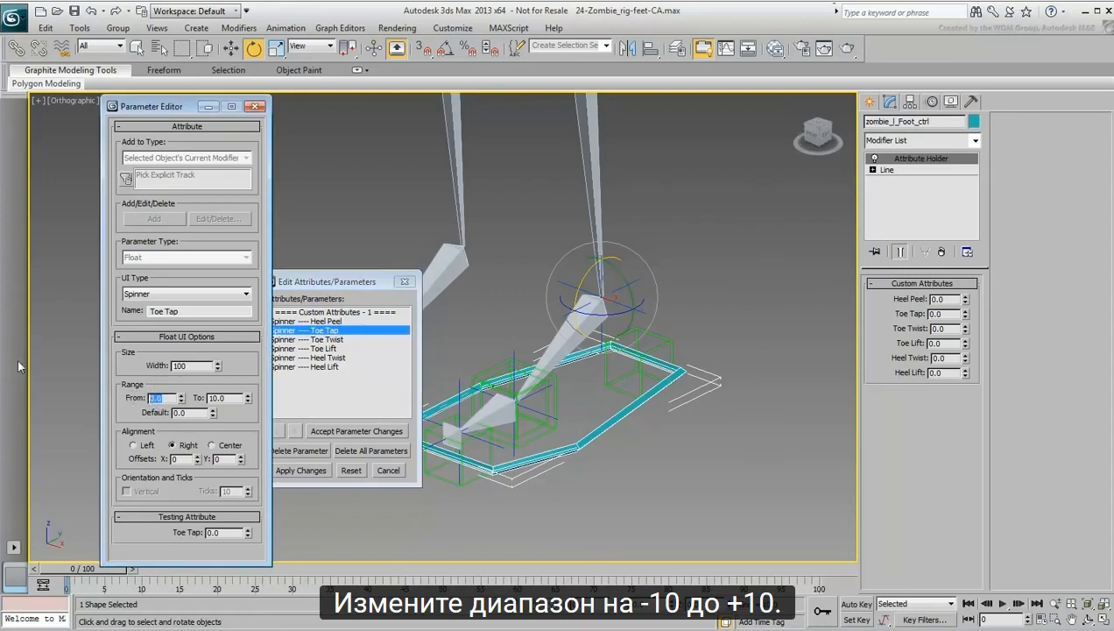
type("-10")
key("Return")
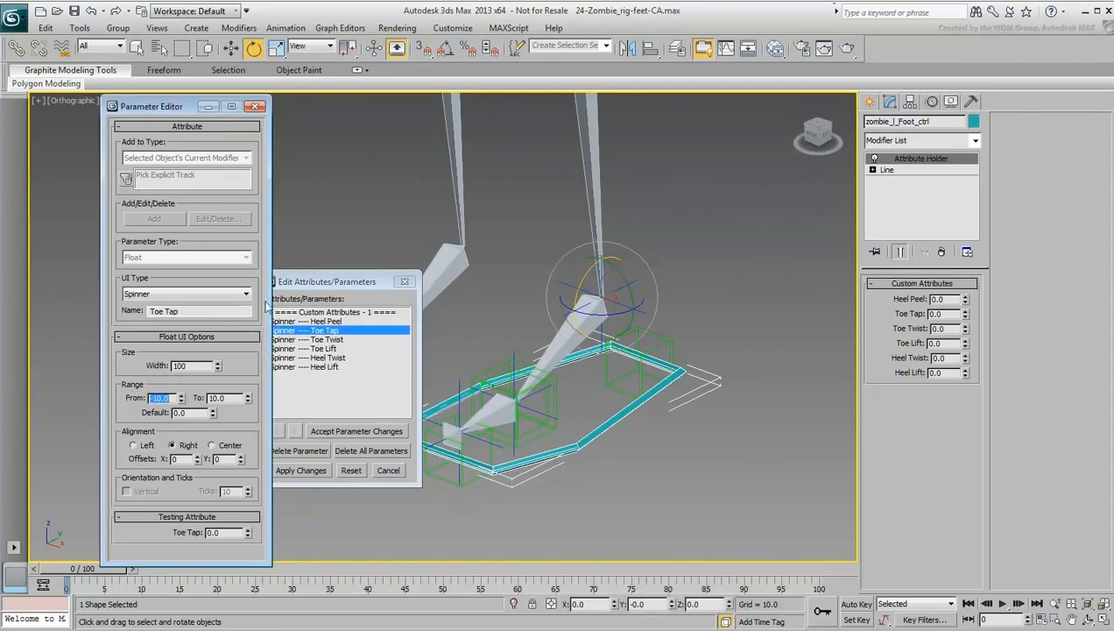
left_click_drag(315, 282, 340, 277)
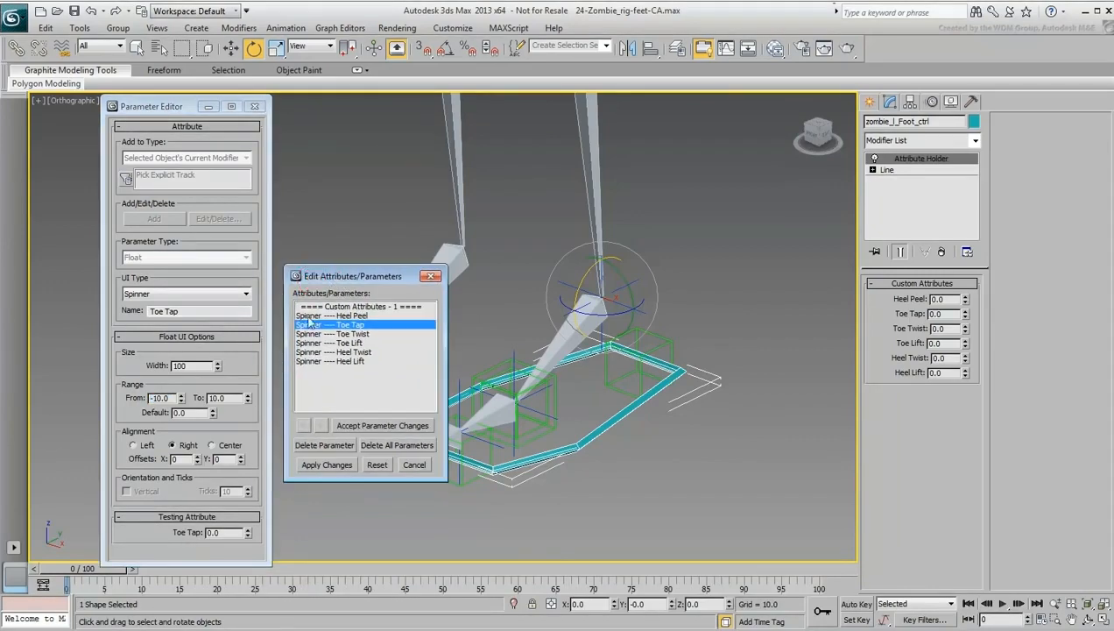
left_click(327, 469)
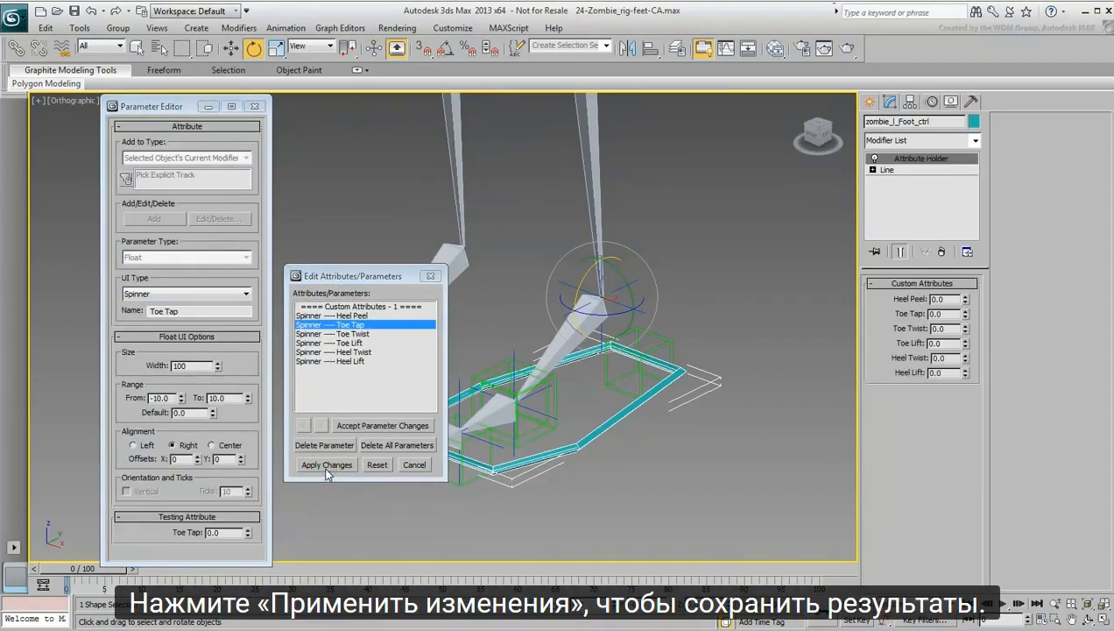
left_click(430, 276)
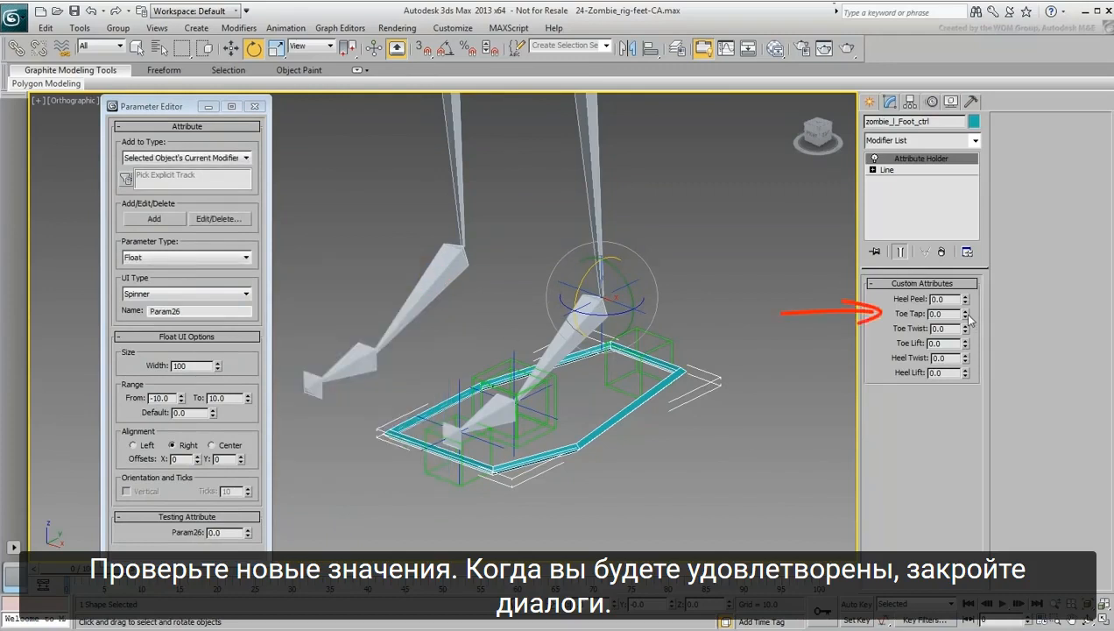
Step: Test the left foot controller's Toe Tap spinner over its edited range, restore its value, and close the Parameter Editor
mouse_move(965, 313)
left_mouse_down()
mouse_move(953, 267)
mouse_move(961, 240)
mouse_move(947, 401)
mouse_move(938, 297)
mouse_move(960, 313)
mouse_move(943, 295)
left_mouse_up()
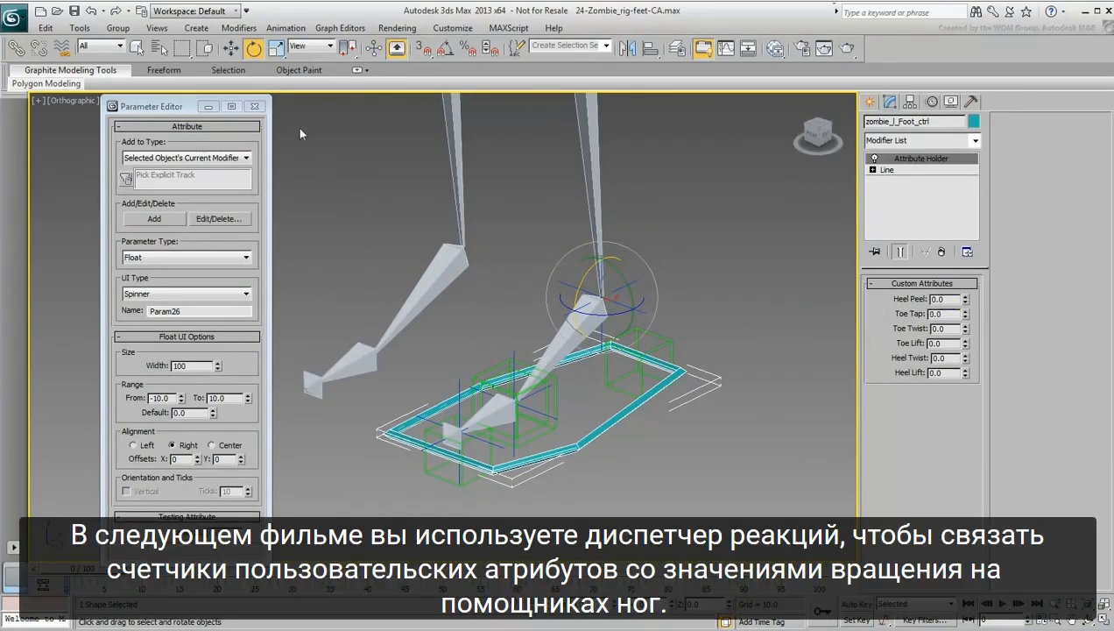
left_click(256, 106)
middle_click_drag(642, 415, 594, 402)
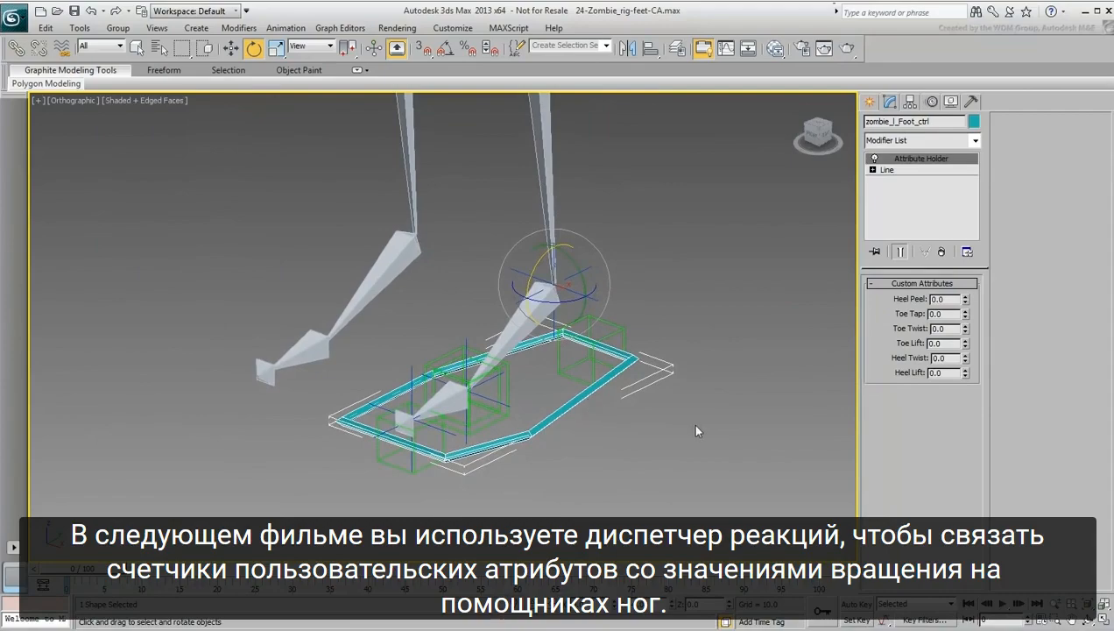